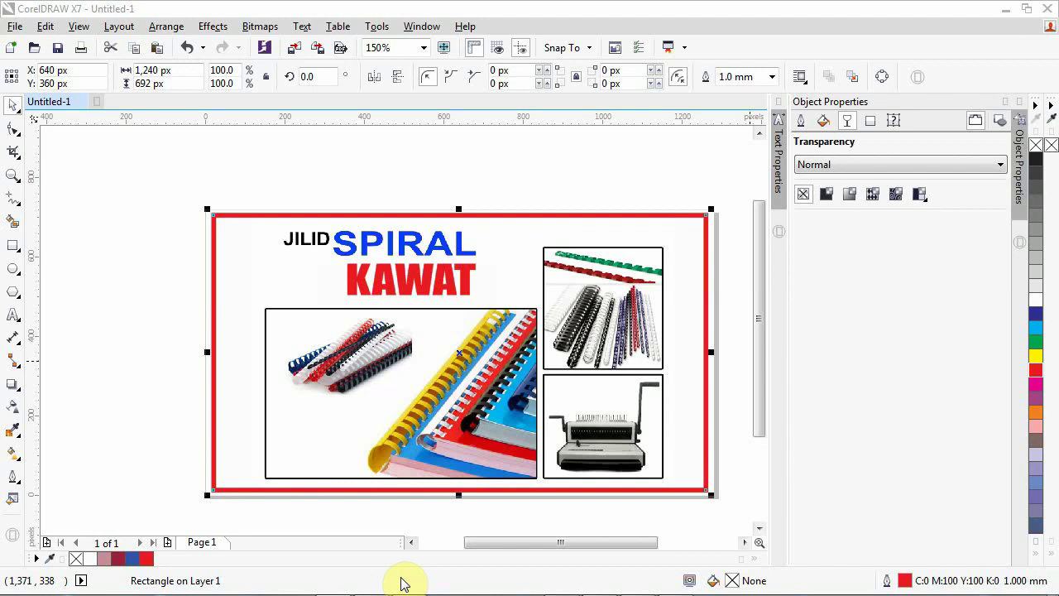
# Step: Launch Photoshop, deselect the CorelDRAW banner, and open a file explorer window
pyautogui.click(610, 586)
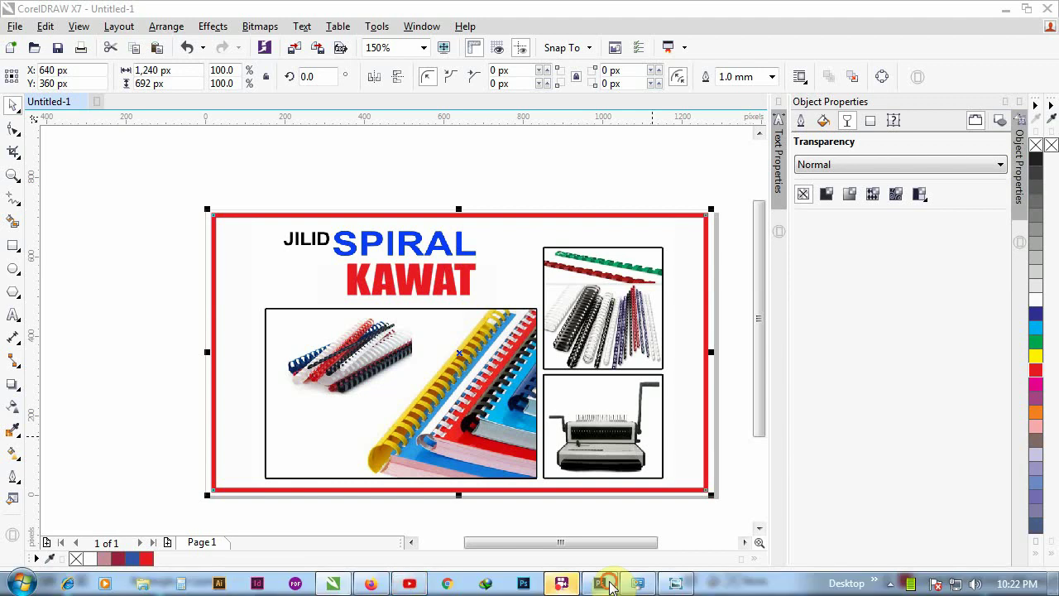
pyautogui.click(144, 399)
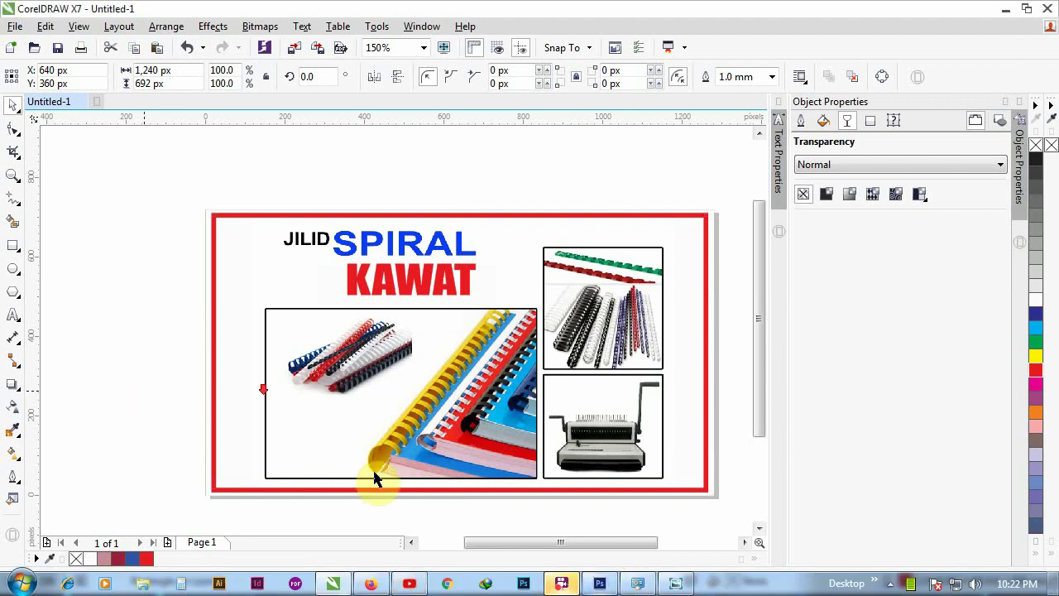
pyautogui.scroll(-5, 374, 478)
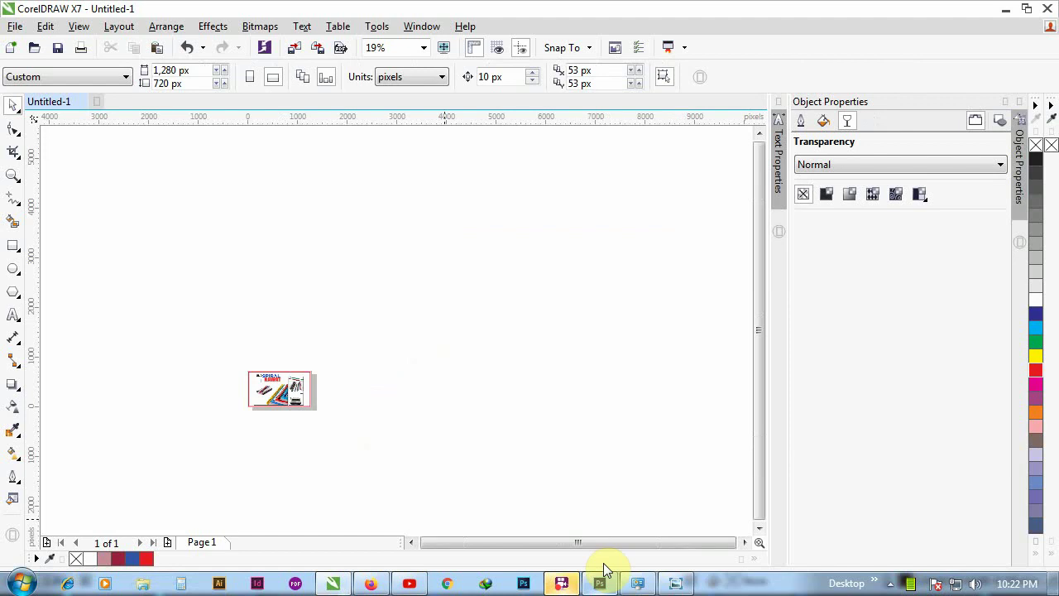
pyautogui.click(597, 584)
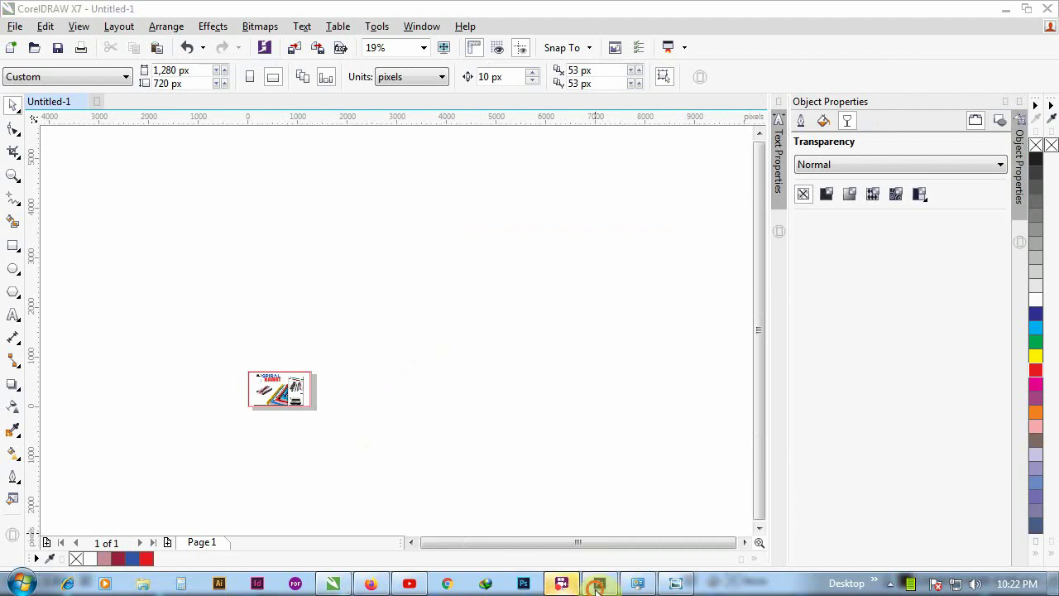
pyautogui.click(137, 584)
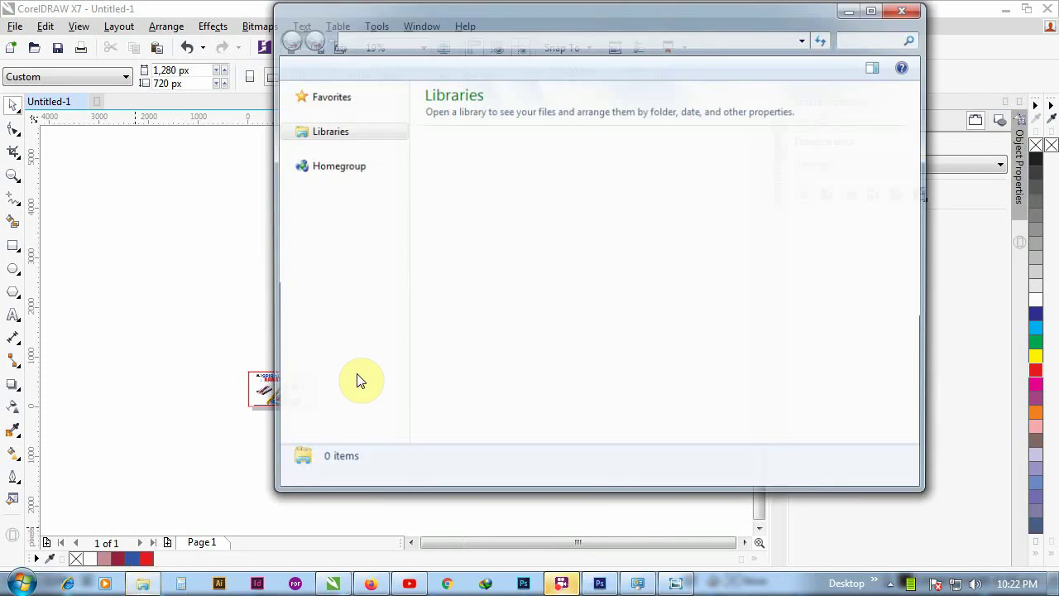
# Step: In a maximized Explorer window, browse the MEDIA (E:) drive into the calendar folder
pyautogui.click(354, 374)
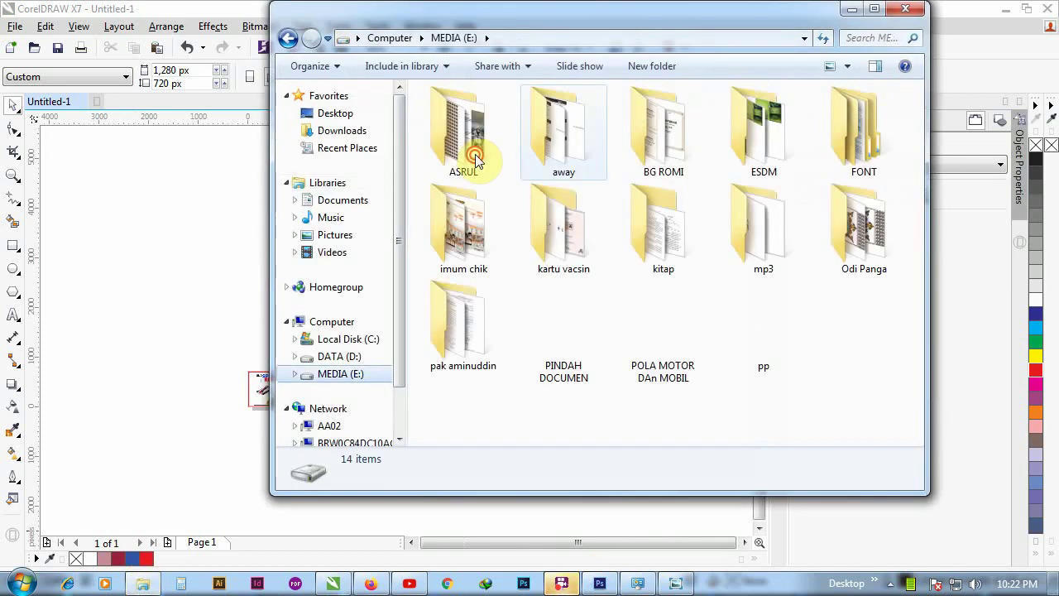
pyautogui.doubleClick(475, 160)
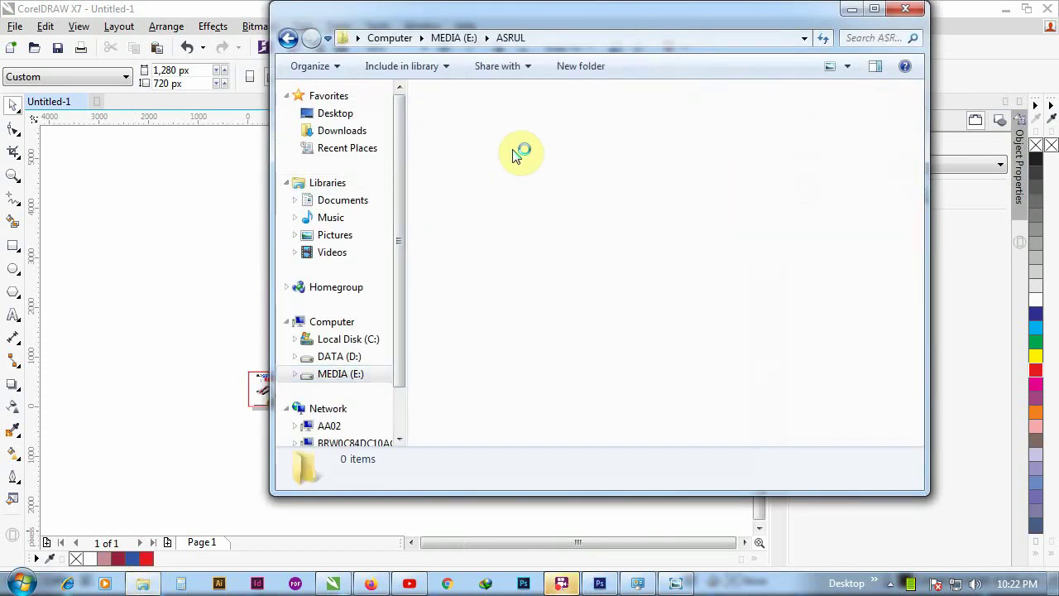
pyautogui.click(873, 9)
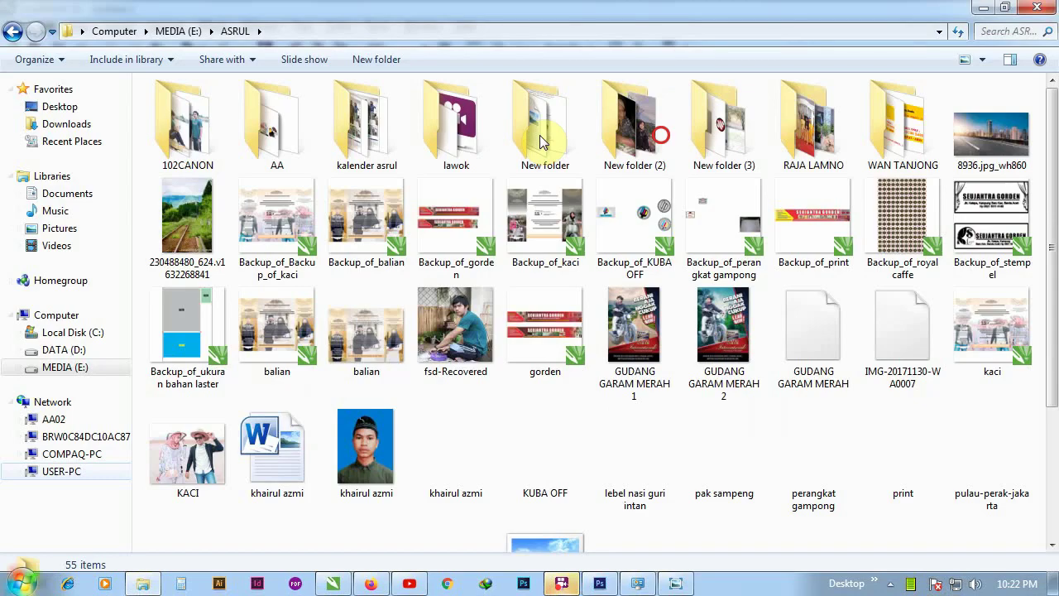
pyautogui.click(634, 124)
pyautogui.click(366, 124)
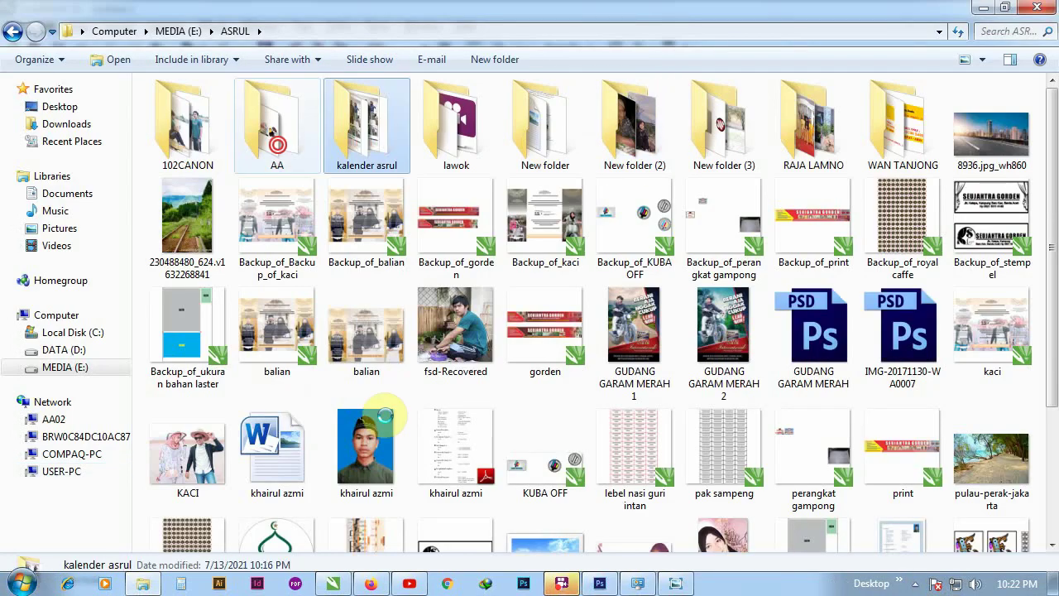
pyautogui.click(277, 145)
pyautogui.press('Return')
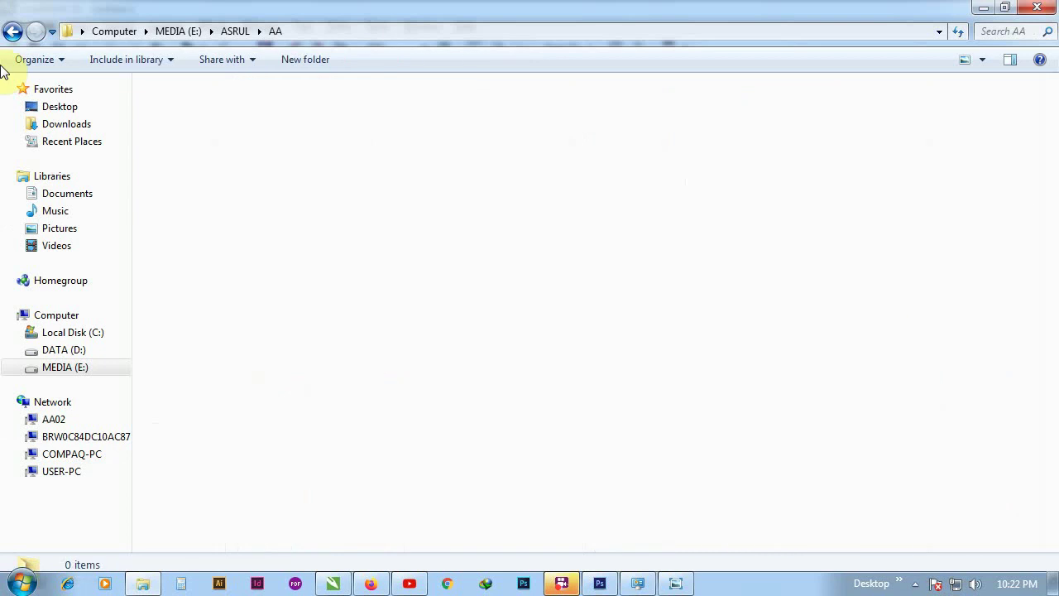
pyautogui.click(13, 33)
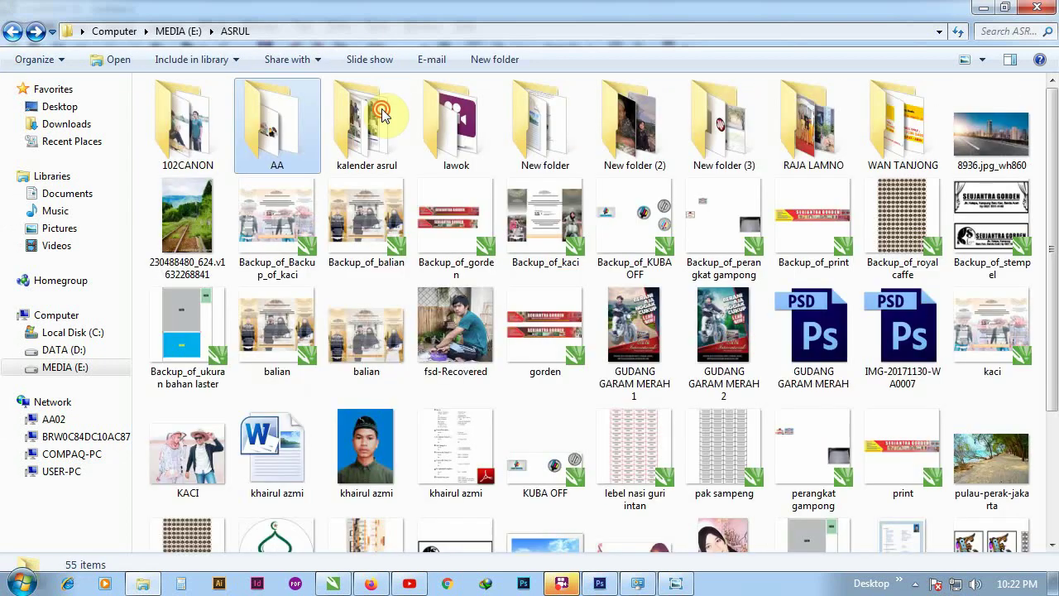
pyautogui.doubleClick(380, 110)
# Step: Open the passport photo folder and its pas poto subfolder
pyautogui.click(277, 196)
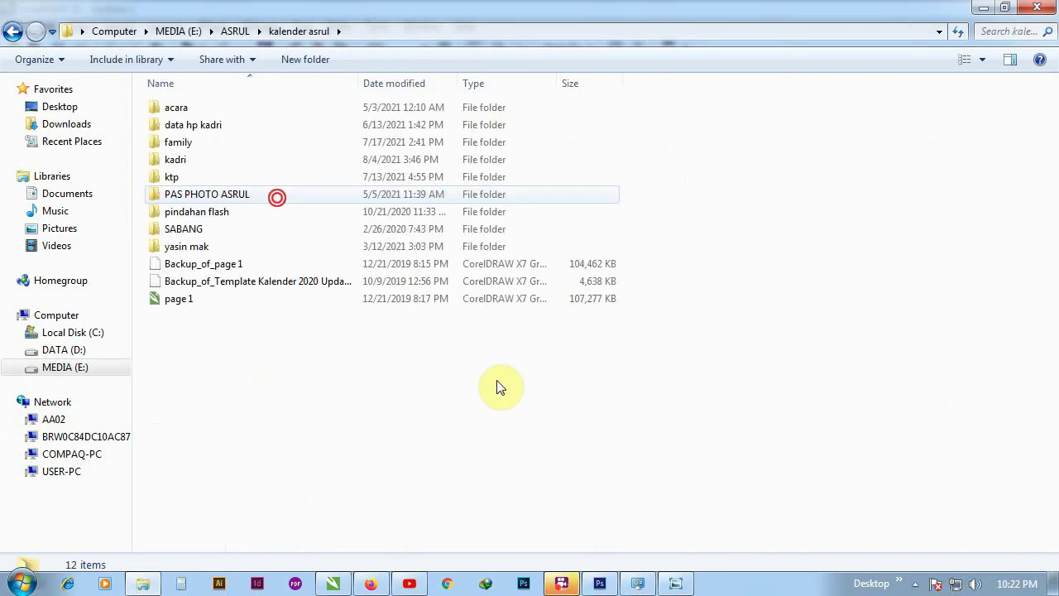
pyautogui.click(495, 138)
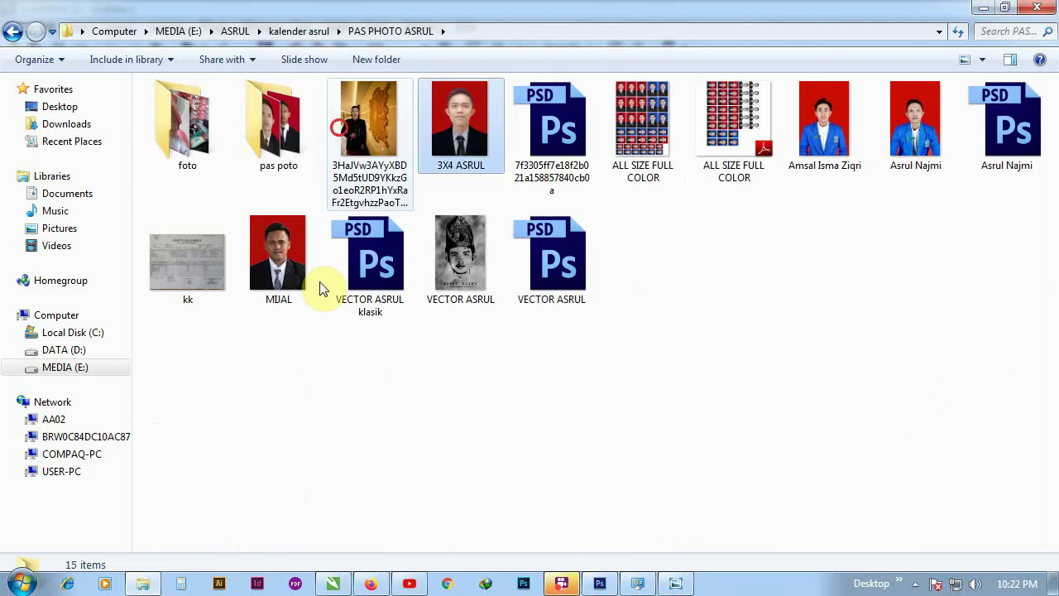
pyautogui.click(337, 128)
pyautogui.click(286, 143)
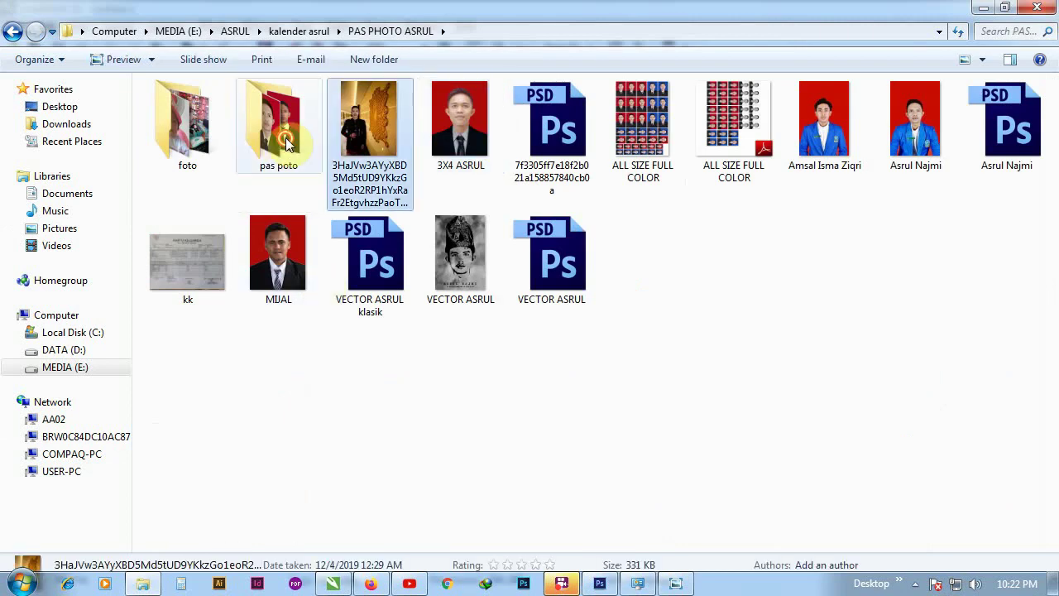
pyautogui.doubleClick(285, 143)
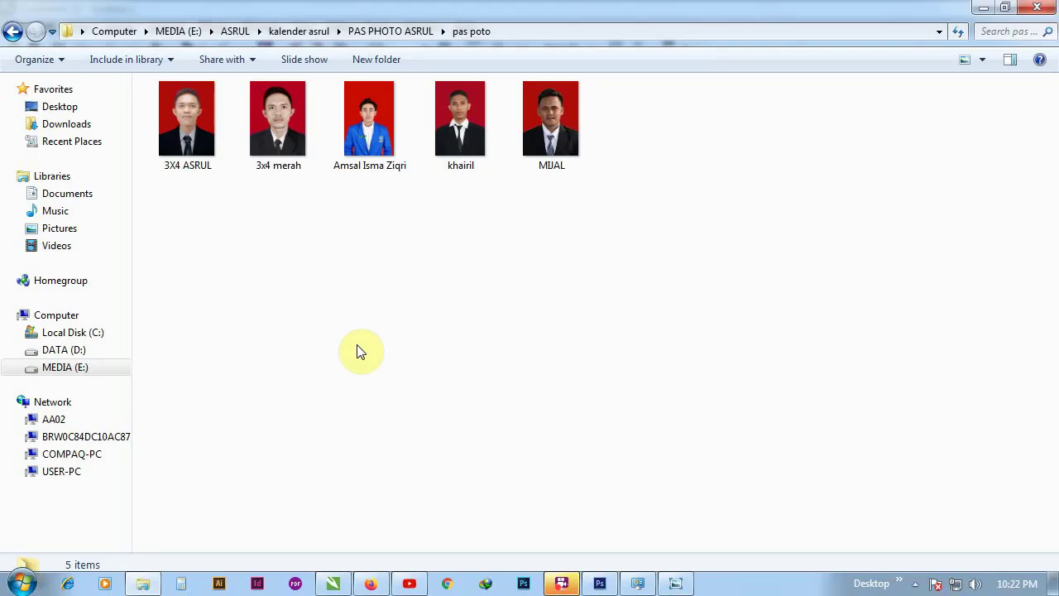
# Step: Drag the 3x4 merah photo toward Photoshop, then switch between Photoshop and Explorer
pyautogui.click(430, 358)
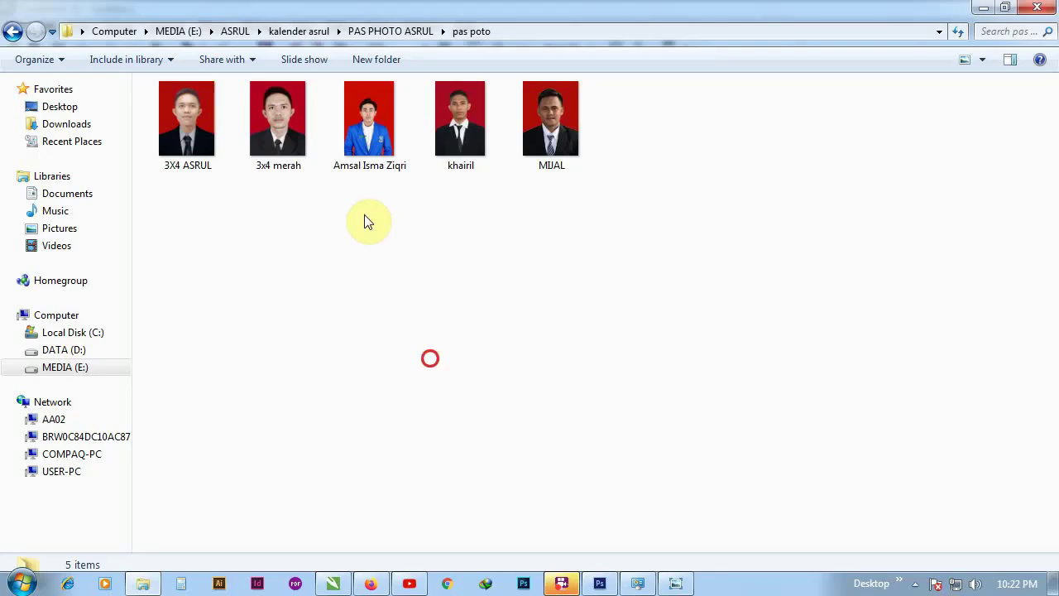
pyautogui.click(284, 157)
pyautogui.moveTo(285, 168)
pyautogui.mouseDown()
pyautogui.moveTo(662, 569)
pyautogui.moveTo(601, 586)
pyautogui.moveTo(708, 339)
pyautogui.mouseUp()
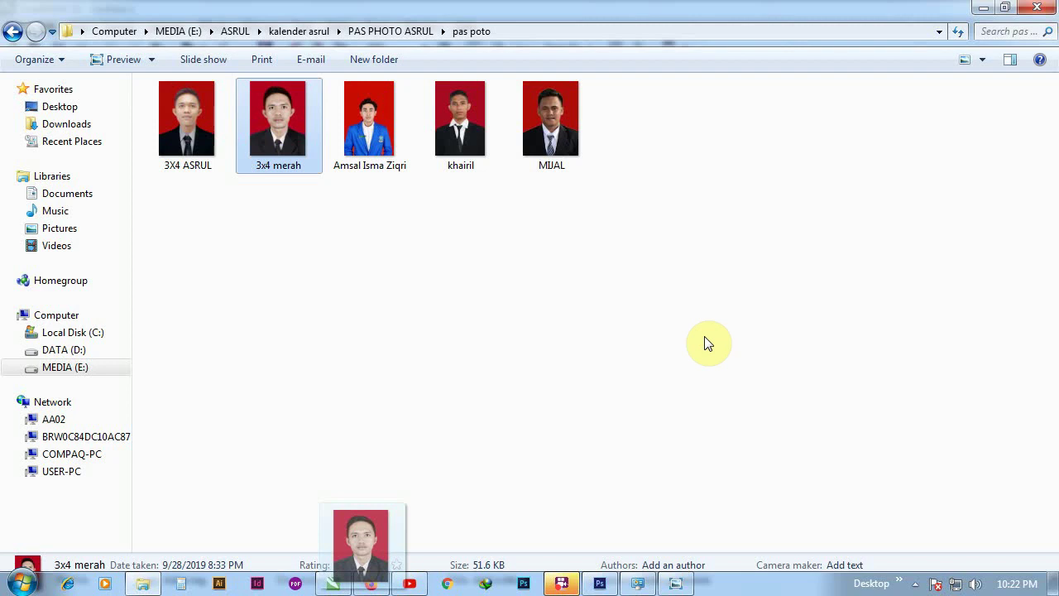
pyautogui.click(524, 261)
pyautogui.click(537, 374)
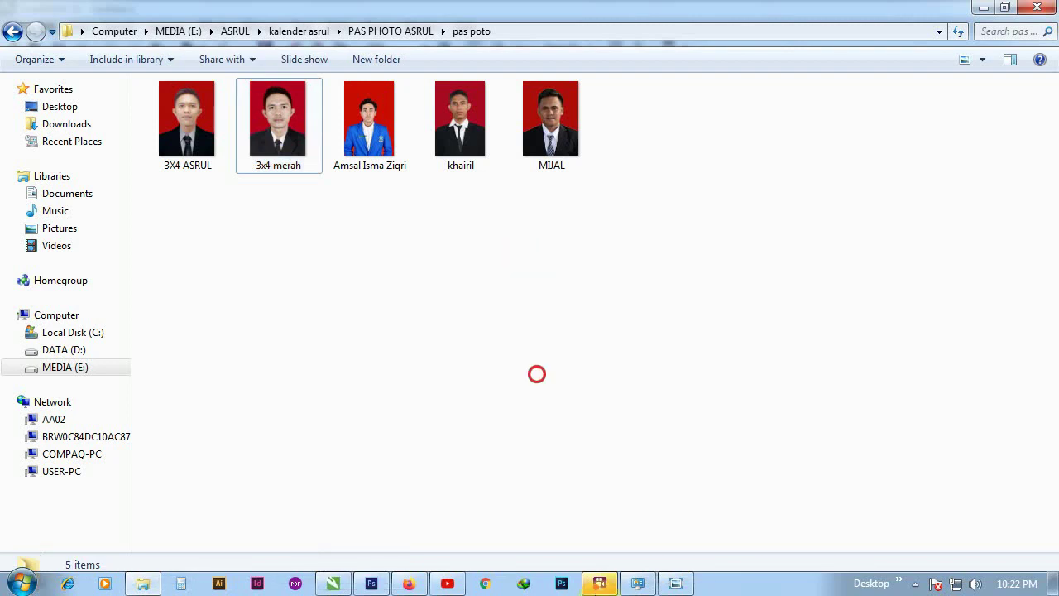
pyautogui.click(373, 582)
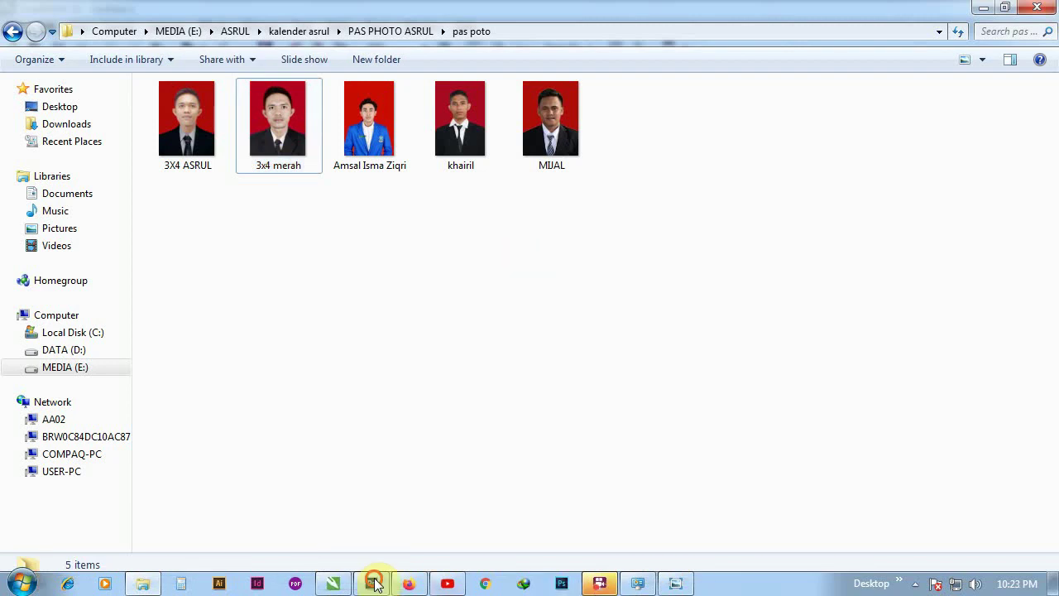
pyautogui.click(143, 584)
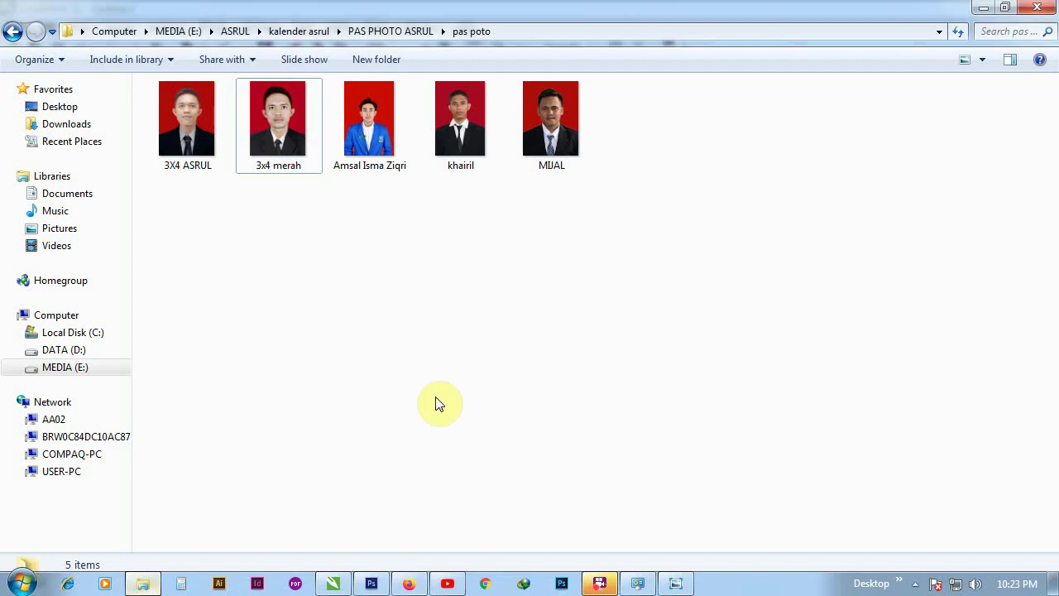
pyautogui.click(473, 382)
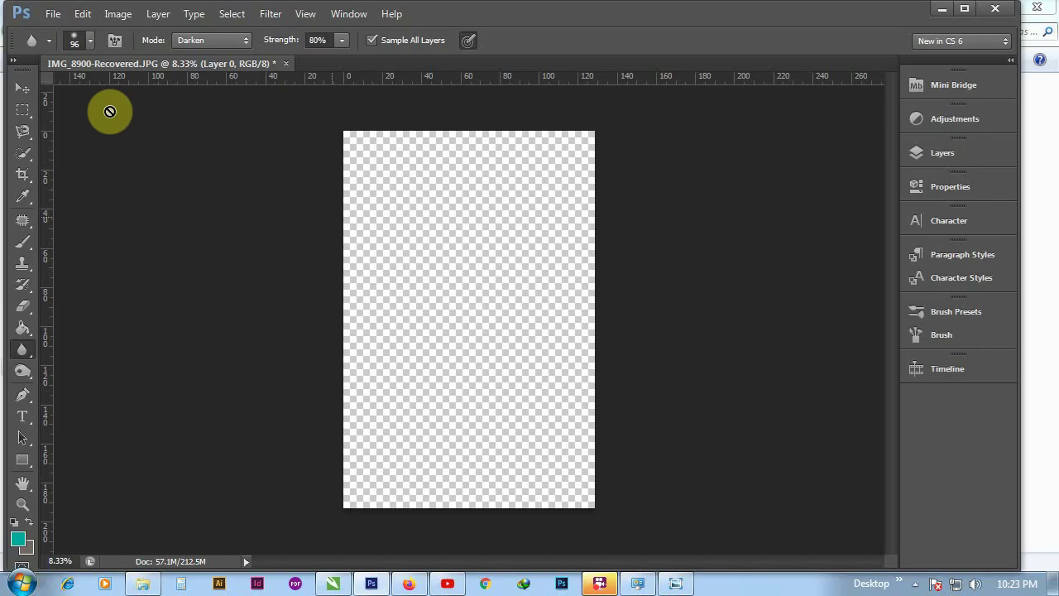
# Step: Bring up Photoshop's Open dialog from the File menu
pyautogui.click(17, 86)
pyautogui.click(55, 15)
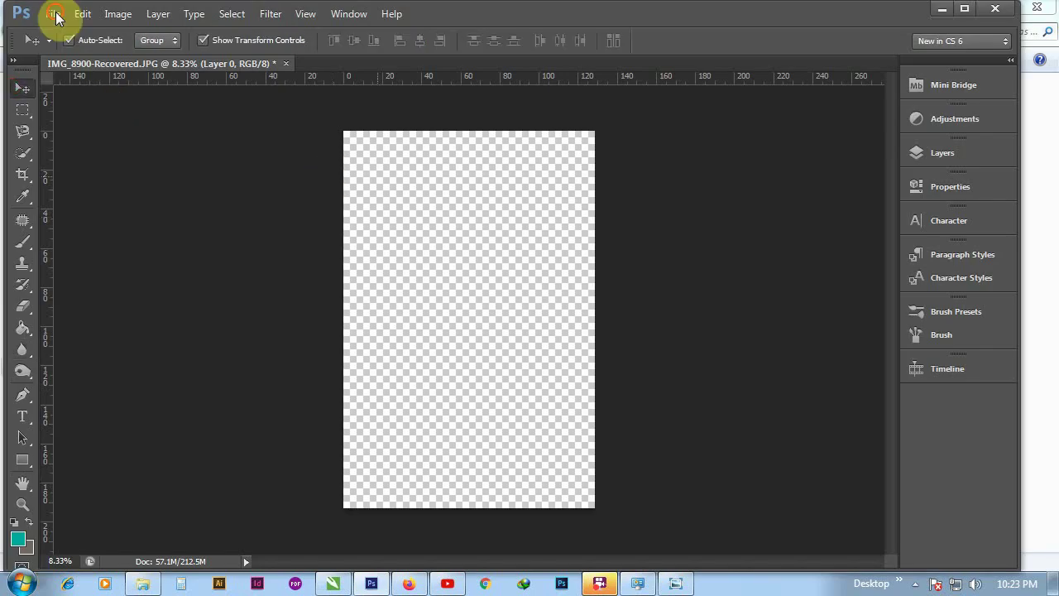
pyautogui.click(87, 49)
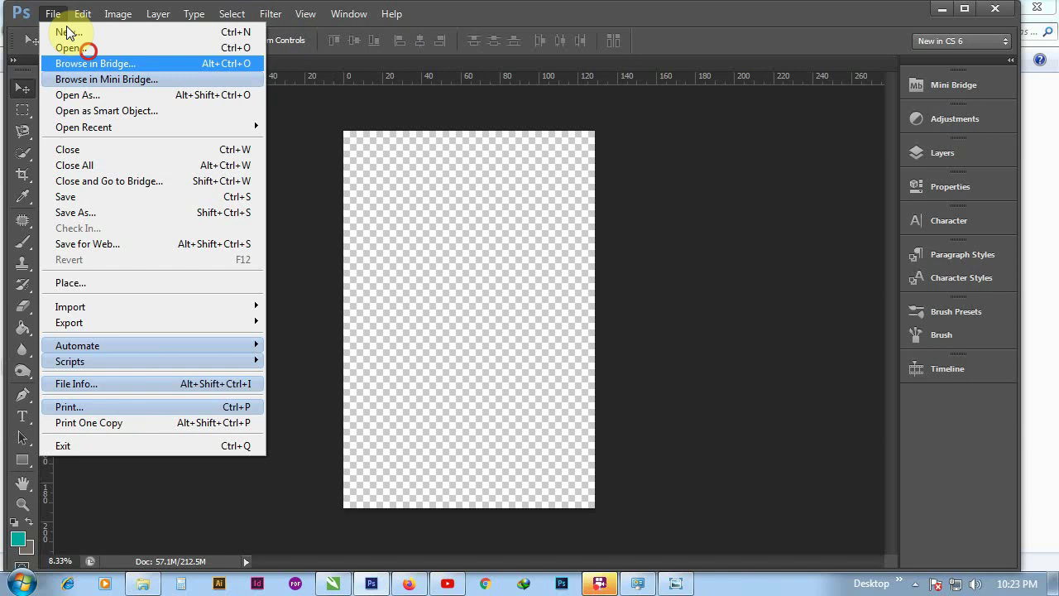
pyautogui.click(51, 15)
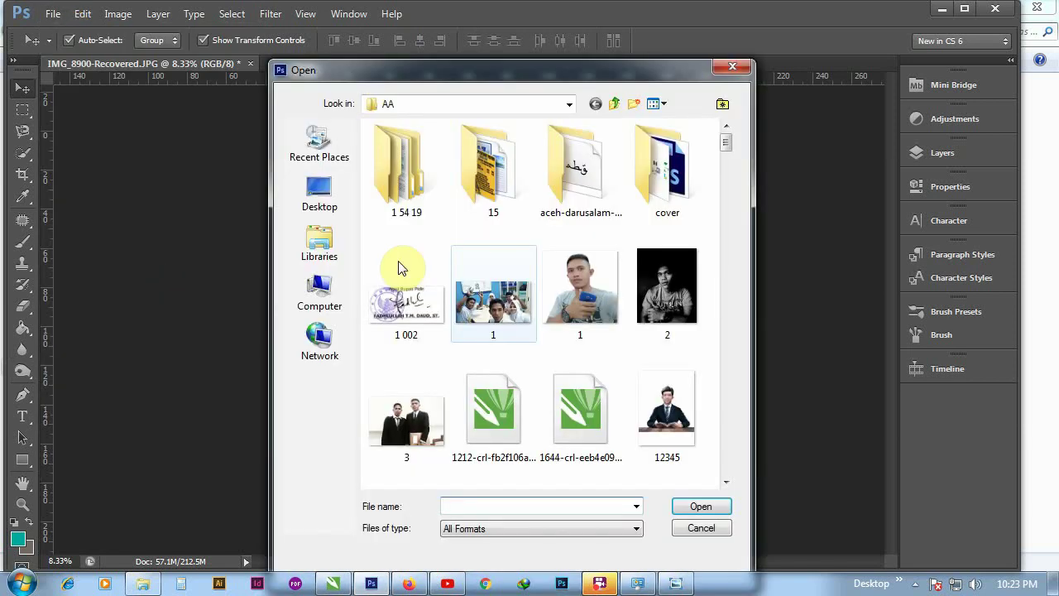
# Step: Browse to the AA folder on MEDIA (E:) and open the suit portrait JPG
pyautogui.click(392, 211)
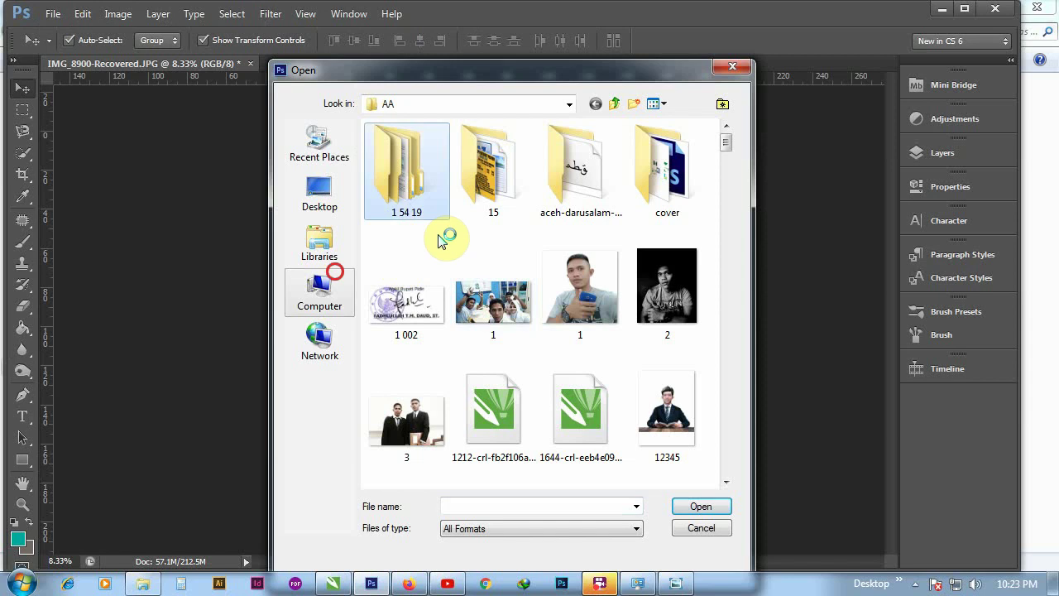
pyautogui.doubleClick(465, 240)
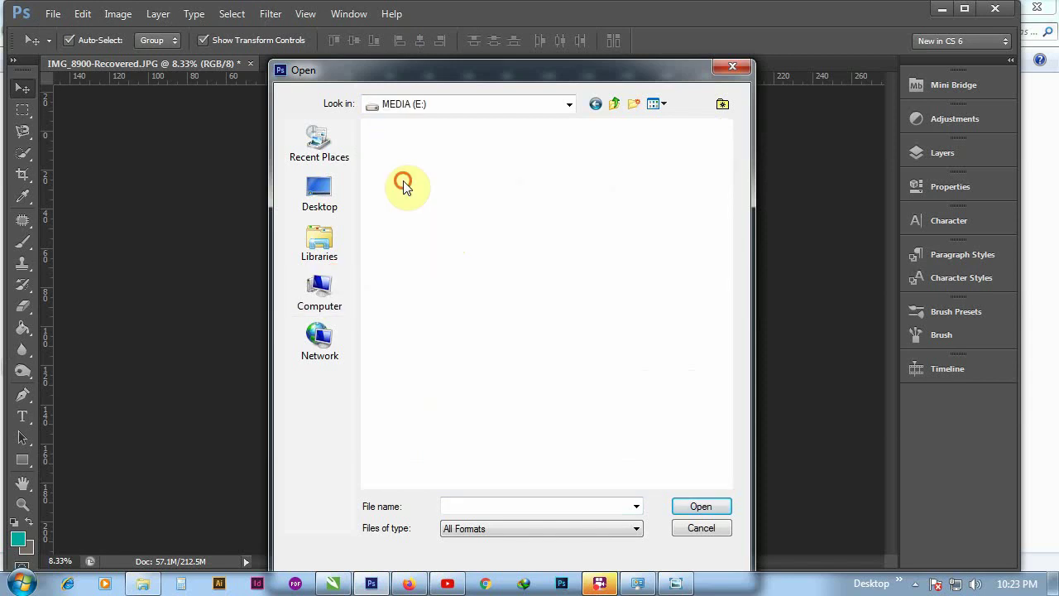
pyautogui.doubleClick(403, 183)
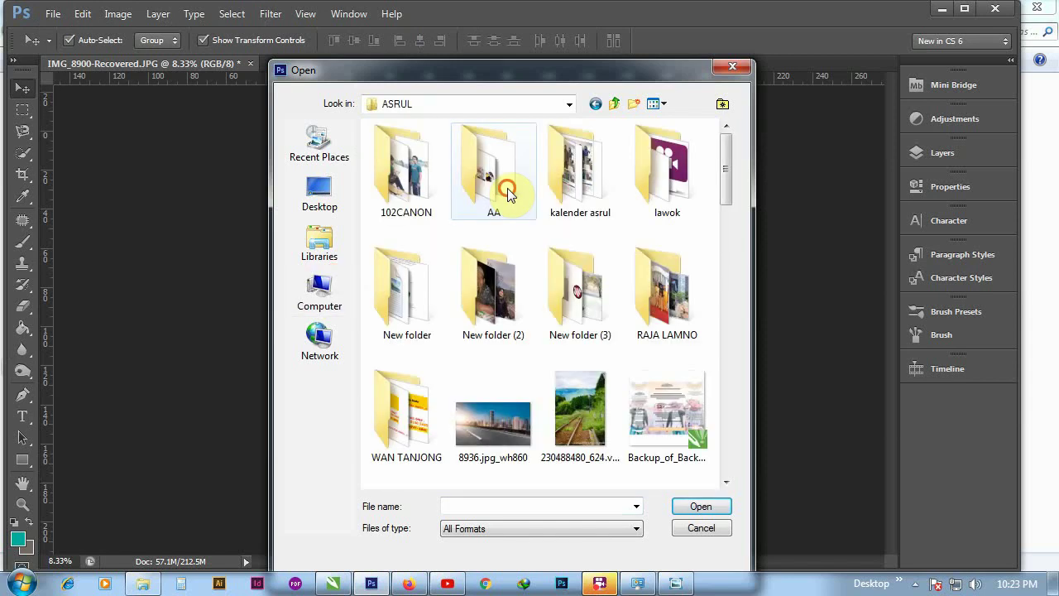
pyautogui.click(508, 192)
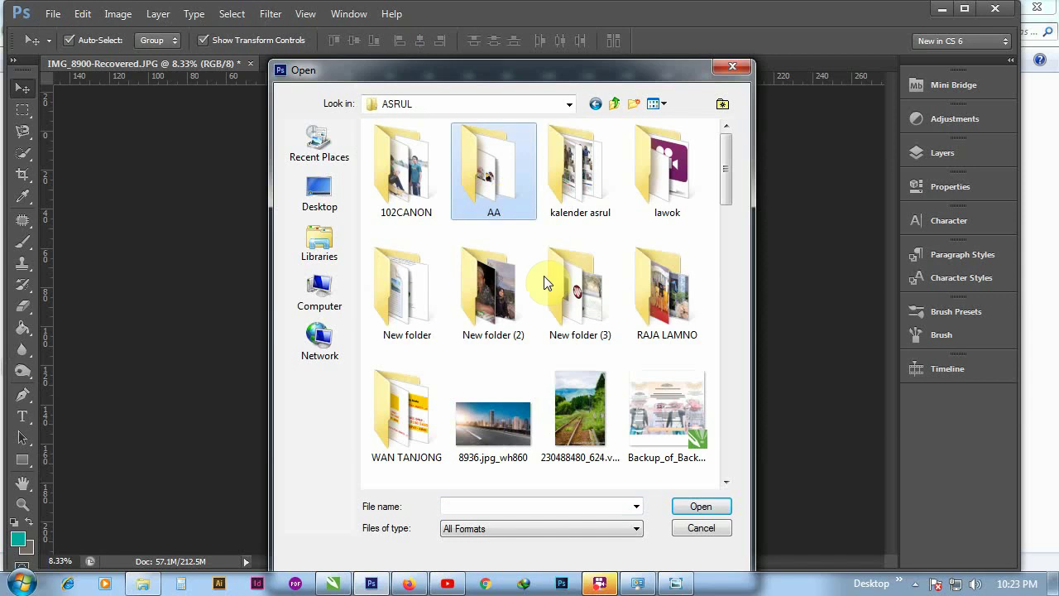
pyautogui.click(510, 188)
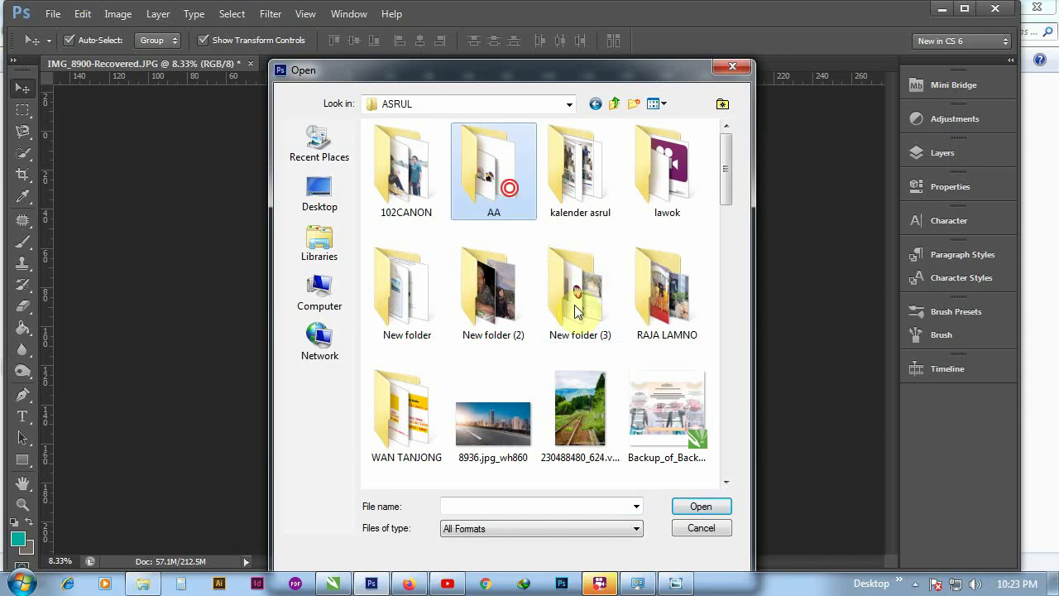
pyautogui.scroll(-5, 634, 422)
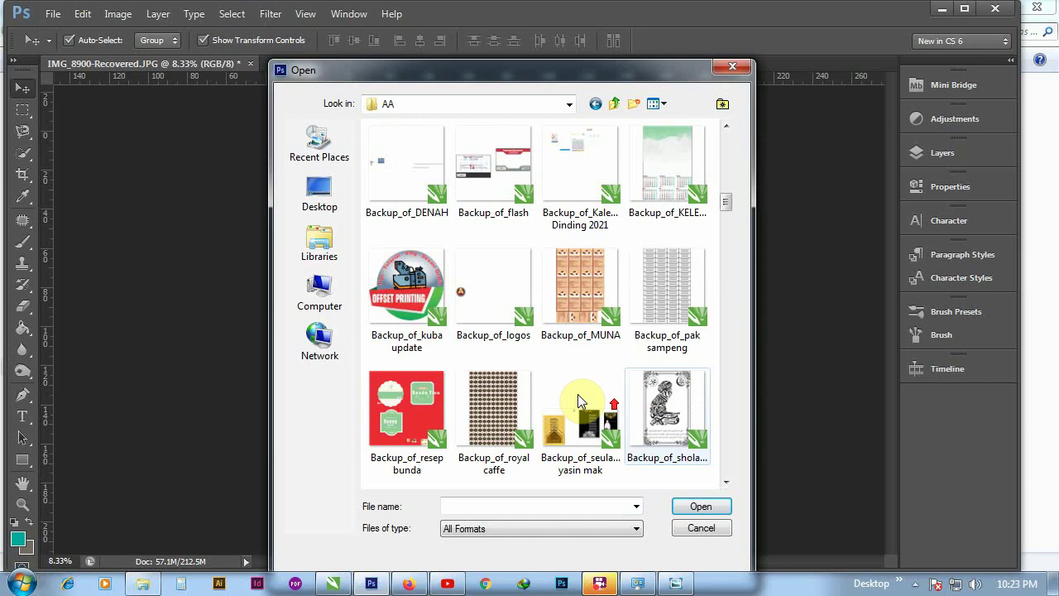
pyautogui.scroll(3, 418, 255)
pyautogui.click(418, 255)
pyautogui.click(703, 508)
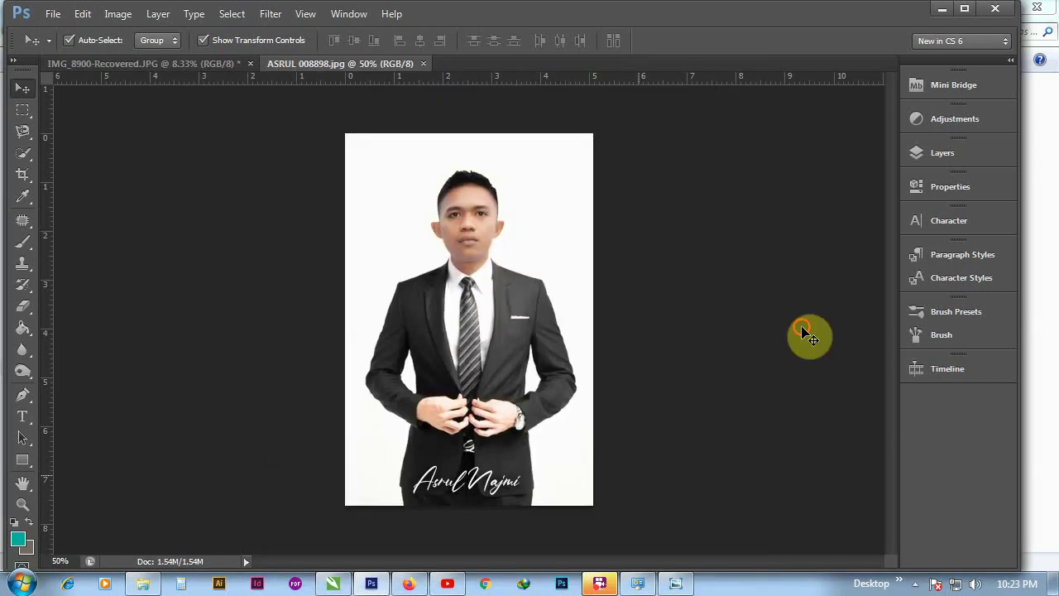
# Step: Unlock the Background layer into an editable Layer 0
pyautogui.click(947, 154)
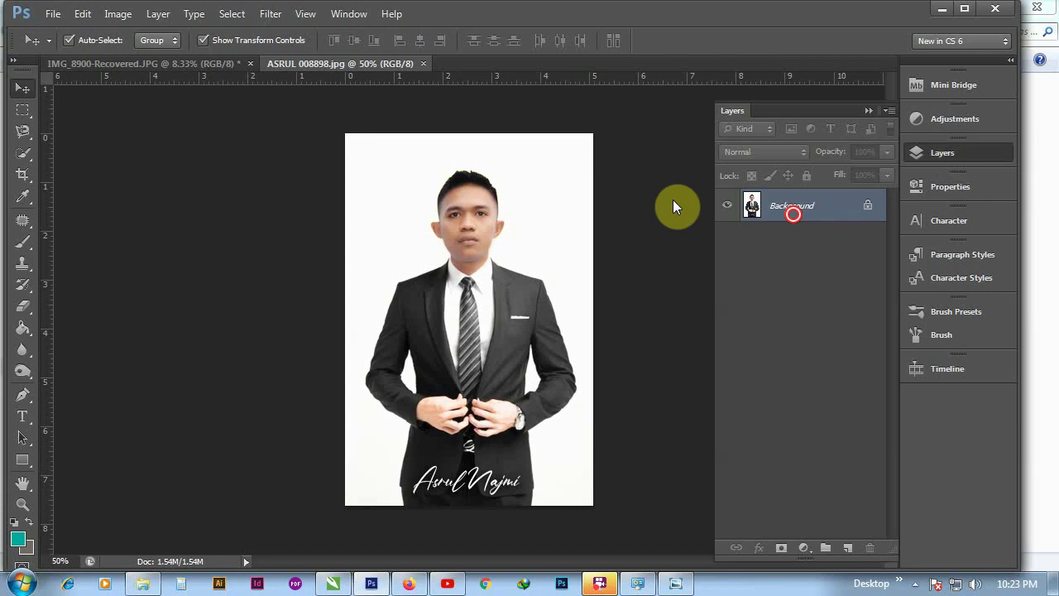
pyautogui.doubleClick(793, 212)
pyautogui.click(718, 195)
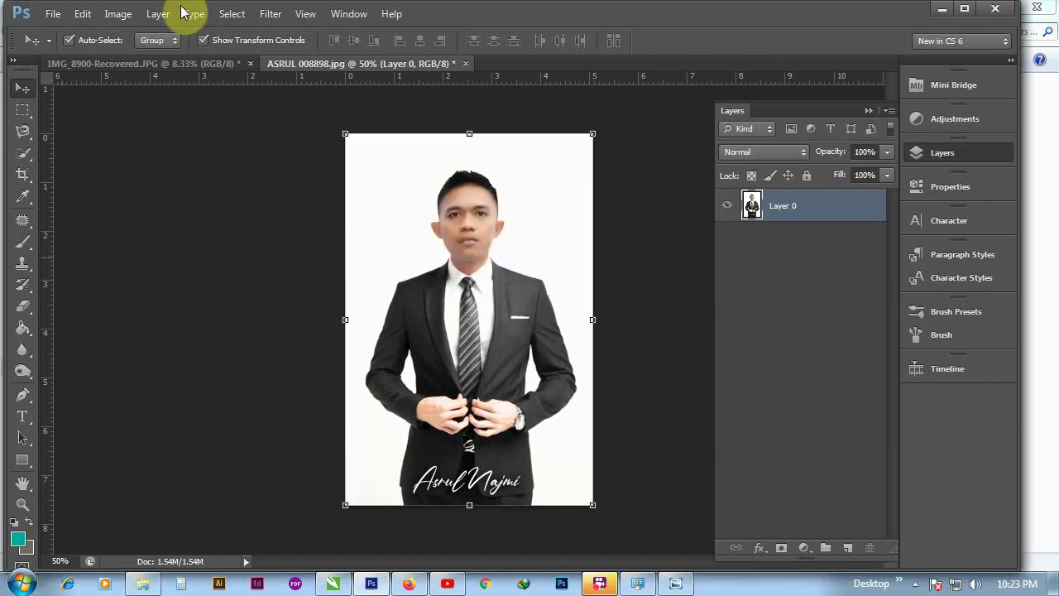
# Step: Crop the portrait to 3 cm × 4 cm around the head and shoulders, then fit it on screen
pyautogui.click(20, 175)
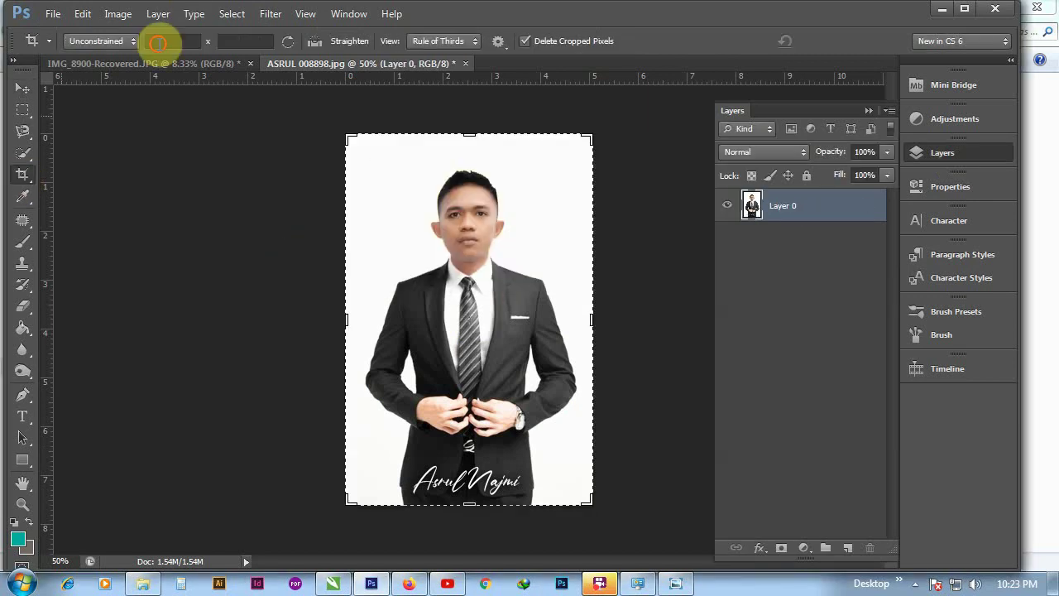
pyautogui.click(157, 43)
pyautogui.write('3')
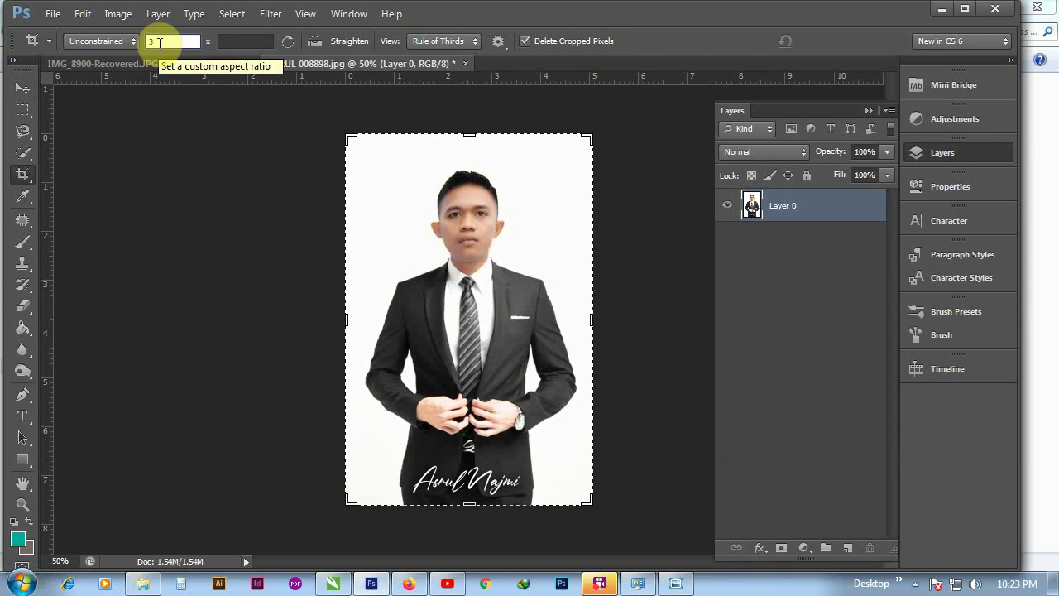
pyautogui.write('cm')
pyautogui.click(248, 41)
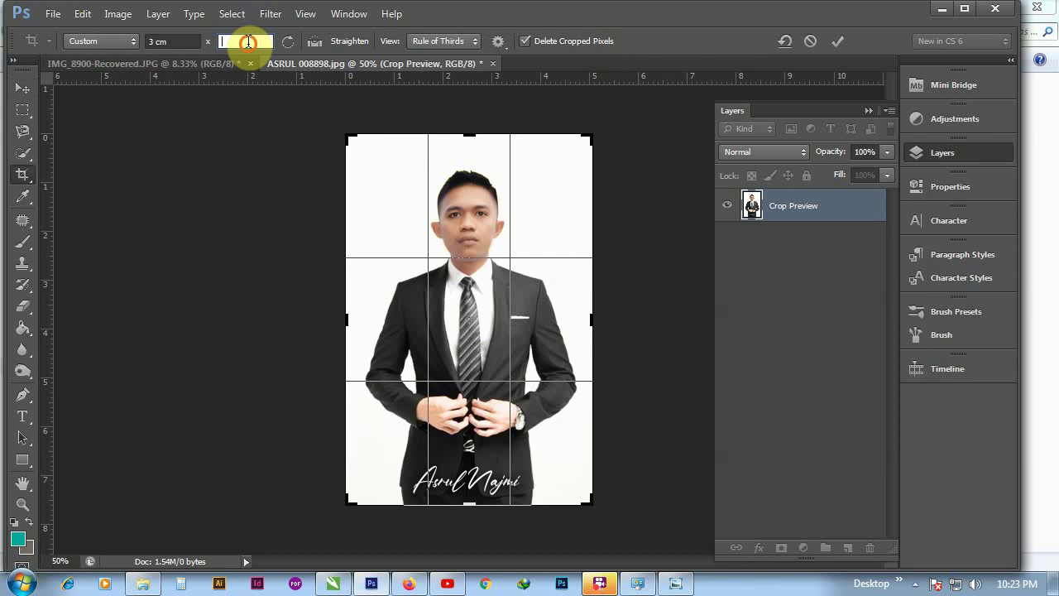
pyautogui.write('4cm')
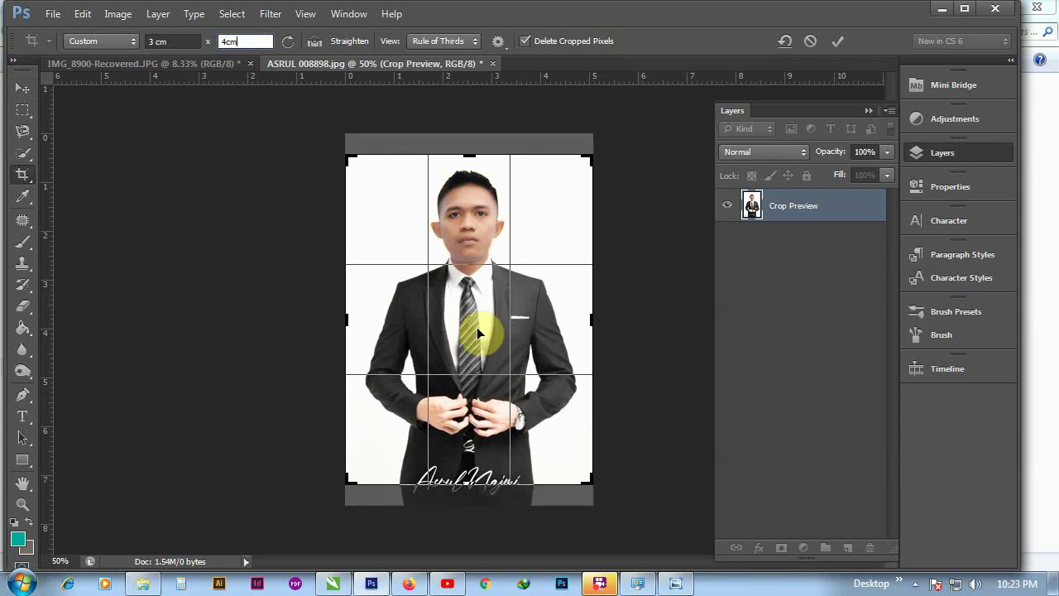
pyautogui.click(590, 485)
pyautogui.moveTo(590, 485)
pyautogui.mouseDown()
pyautogui.moveTo(488, 347)
pyautogui.moveTo(429, 350)
pyautogui.mouseUp()
pyautogui.click(834, 41)
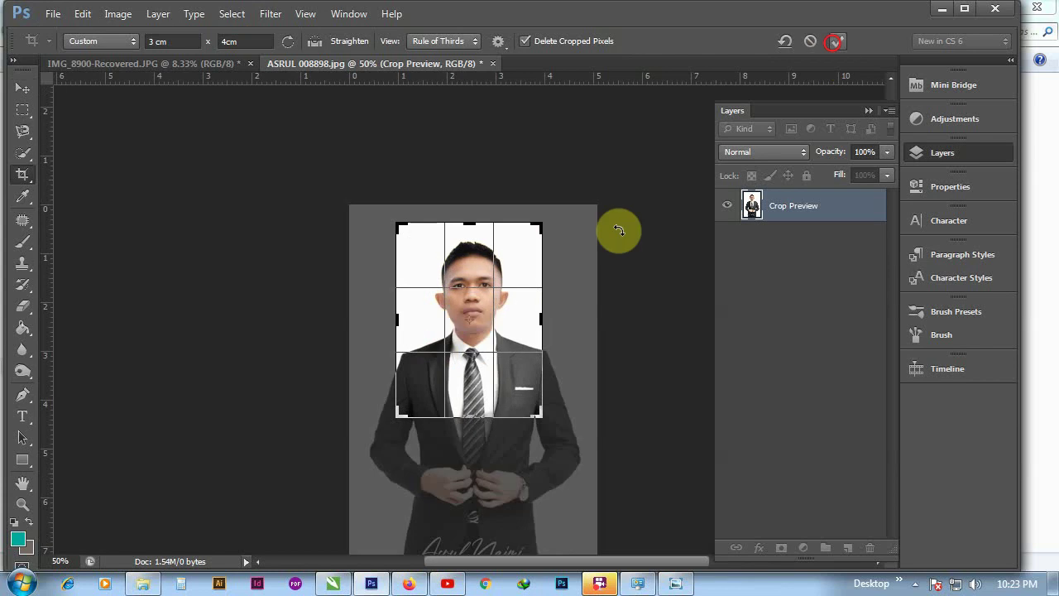
pyautogui.hotkey('ctrl', '0')
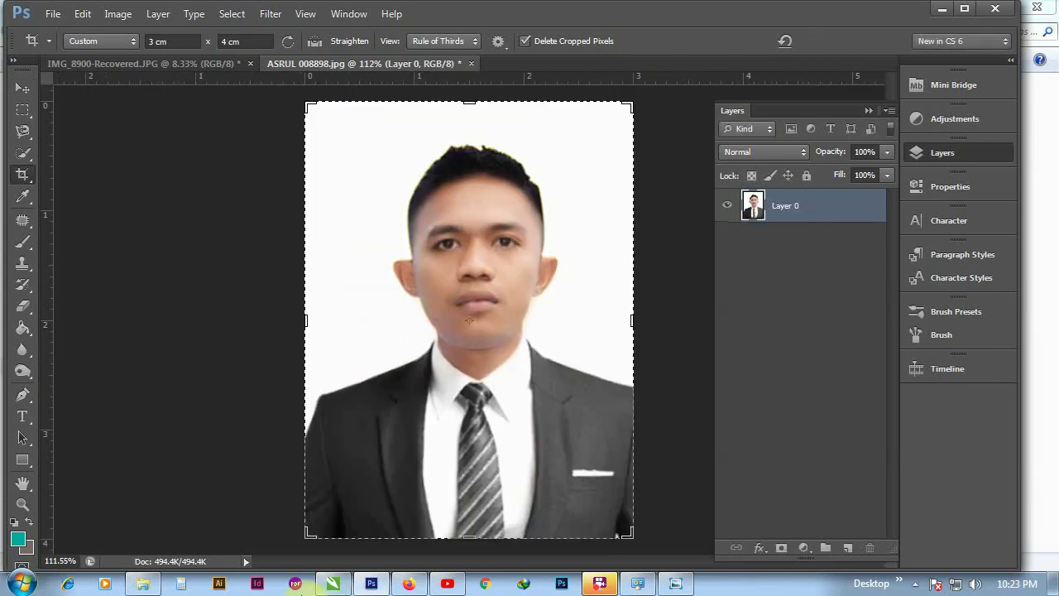
pyautogui.press('p')
pyautogui.click(347, 344)
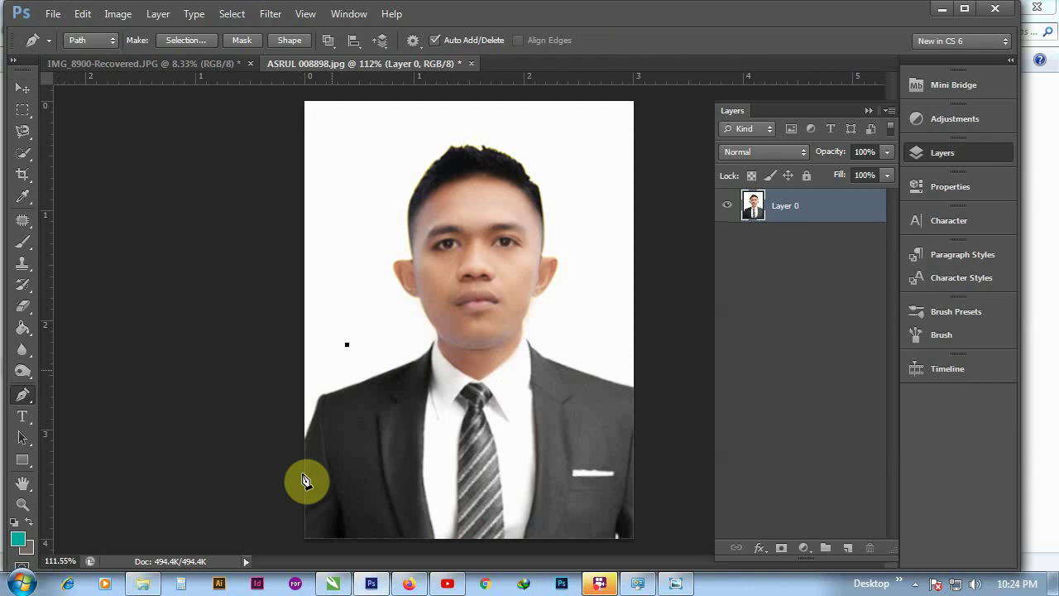
# Step: Try erasing the white background with the Magic Eraser, undo it, and return to the Pen tool
pyautogui.press('alt')
pyautogui.hotkey('ctrl', 'z')
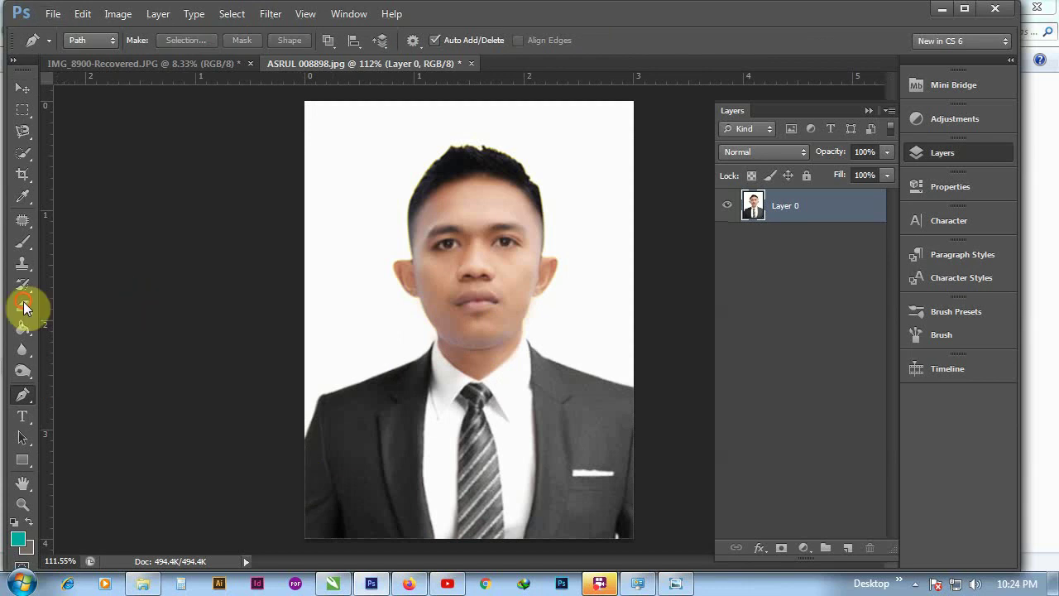
pyautogui.click(24, 307)
pyautogui.click(337, 224)
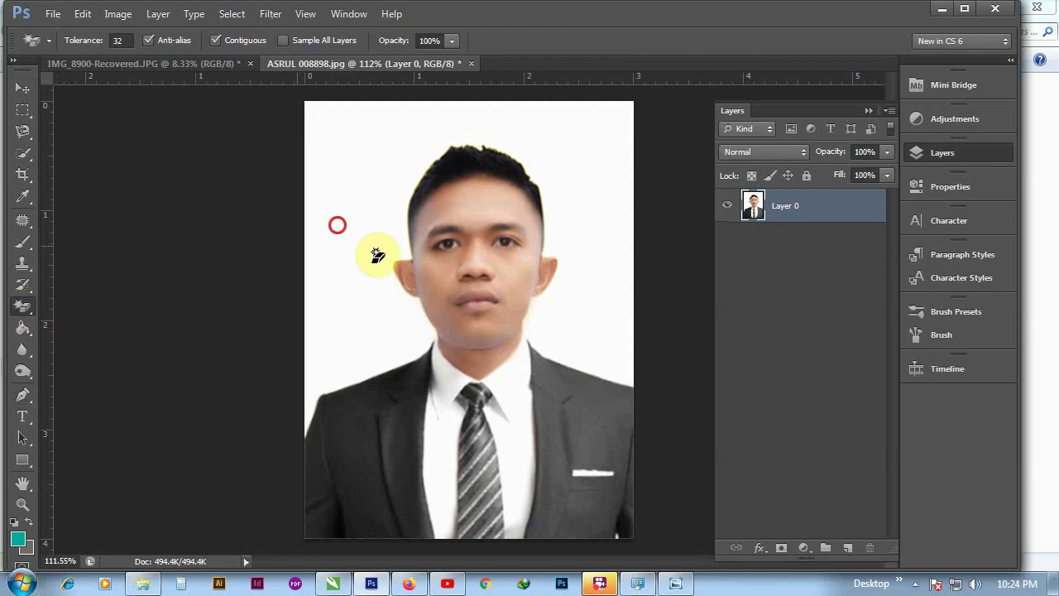
pyautogui.hotkey('ctrl', 'z')
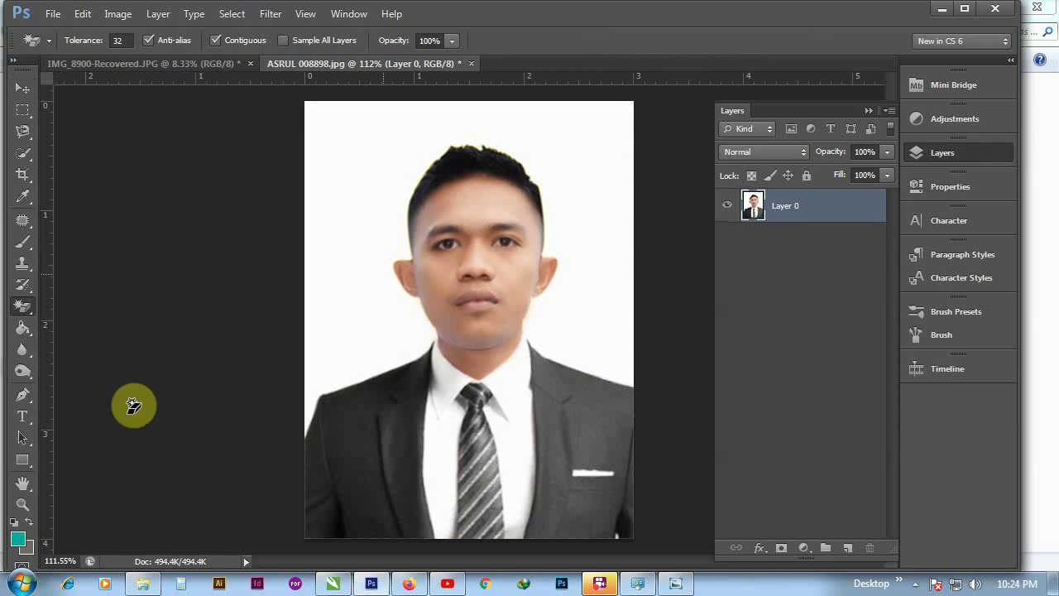
pyautogui.press('p')
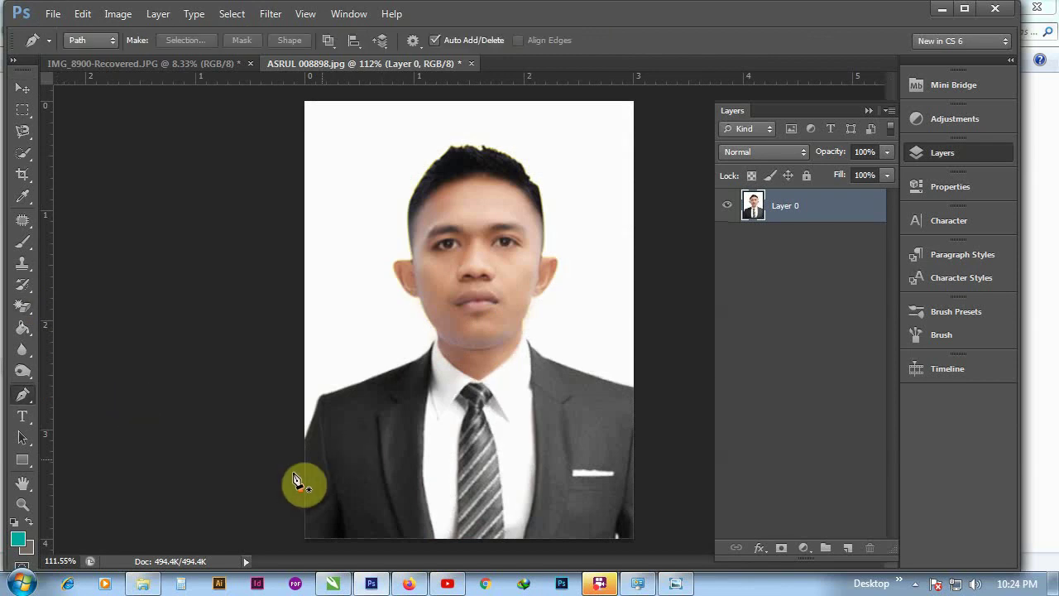
pyautogui.scroll(3, 302, 468)
pyautogui.scroll(3, 313, 442)
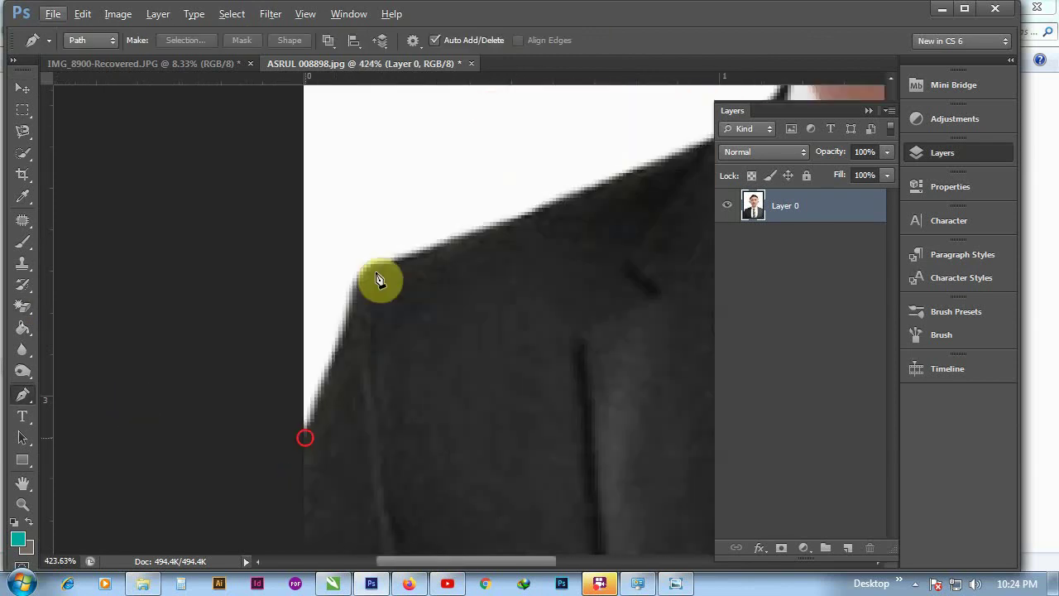
# Step: Trace the path from the suit's left edge along the shoulder and collar up the neck
pyautogui.click(375, 272)
pyautogui.moveTo(376, 271); pyautogui.dragTo(393, 255)
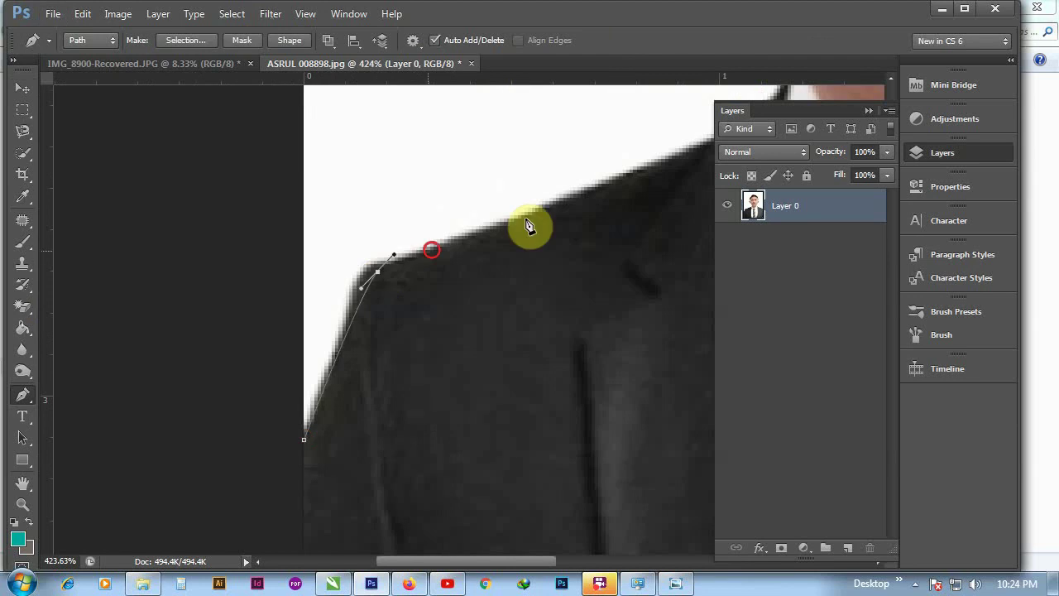
pyautogui.moveTo(536, 215); pyautogui.dragTo(548, 210)
pyautogui.moveTo(362, 304); pyautogui.dragTo(133, 412)
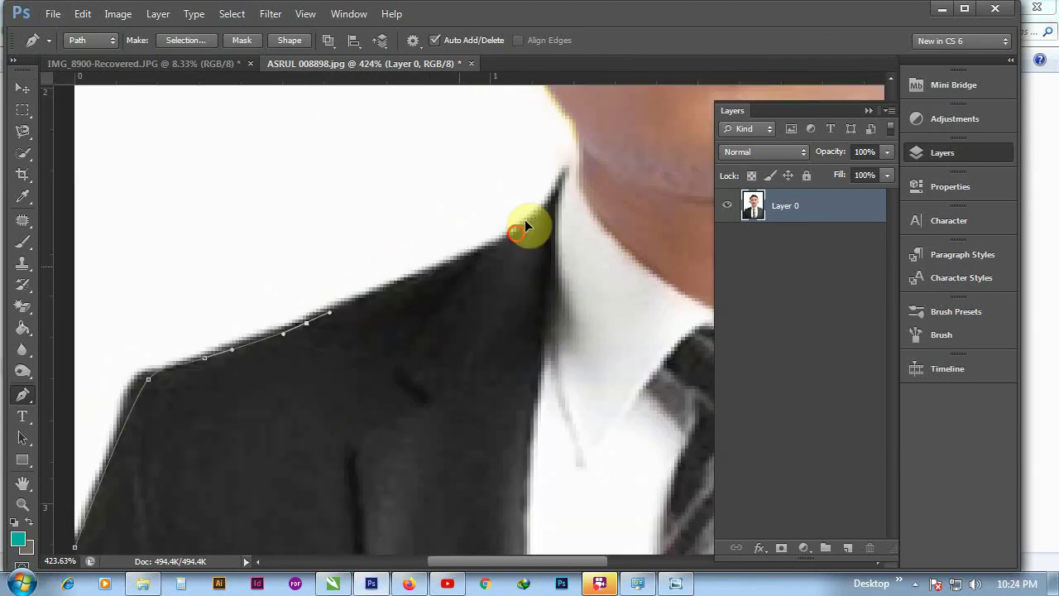
pyautogui.moveTo(516, 234); pyautogui.dragTo(527, 217)
pyautogui.moveTo(577, 170); pyautogui.dragTo(574, 166)
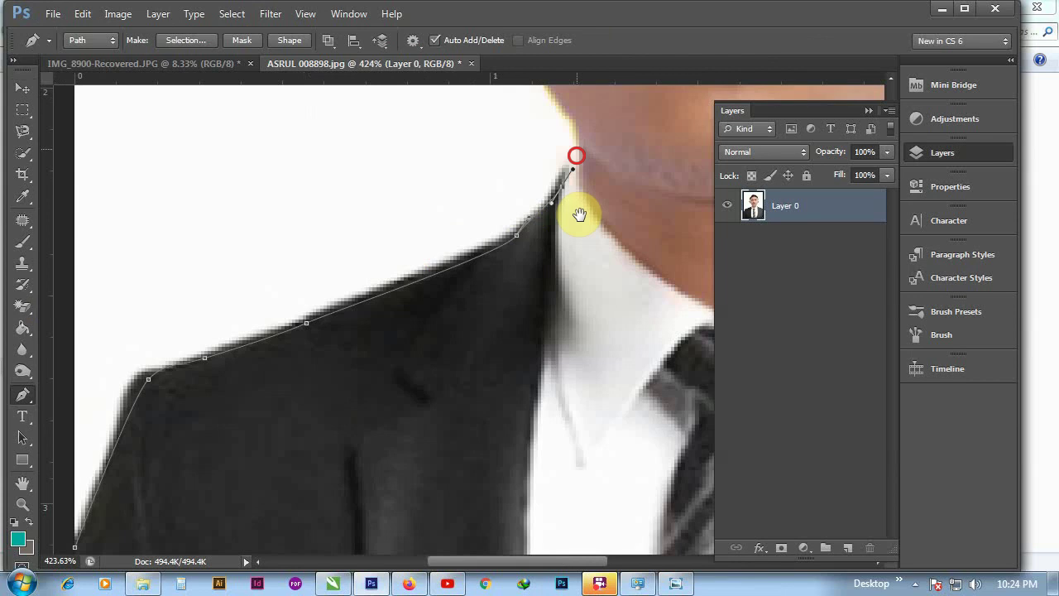
pyautogui.moveTo(579, 214); pyautogui.dragTo(583, 348)
pyautogui.moveTo(537, 178); pyautogui.dragTo(516, 131)
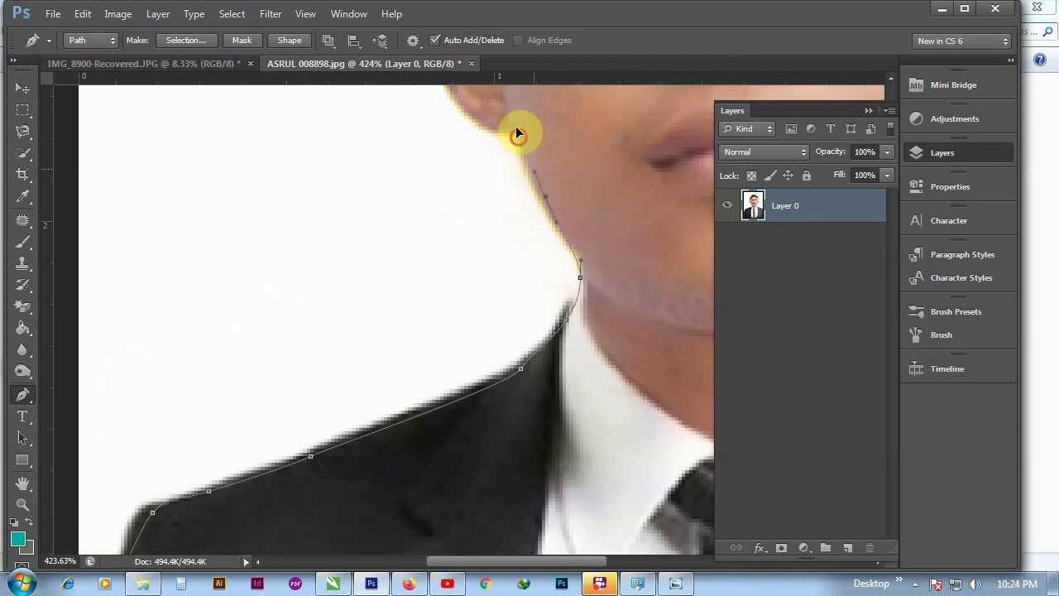
pyautogui.moveTo(465, 341); pyautogui.dragTo(444, 513)
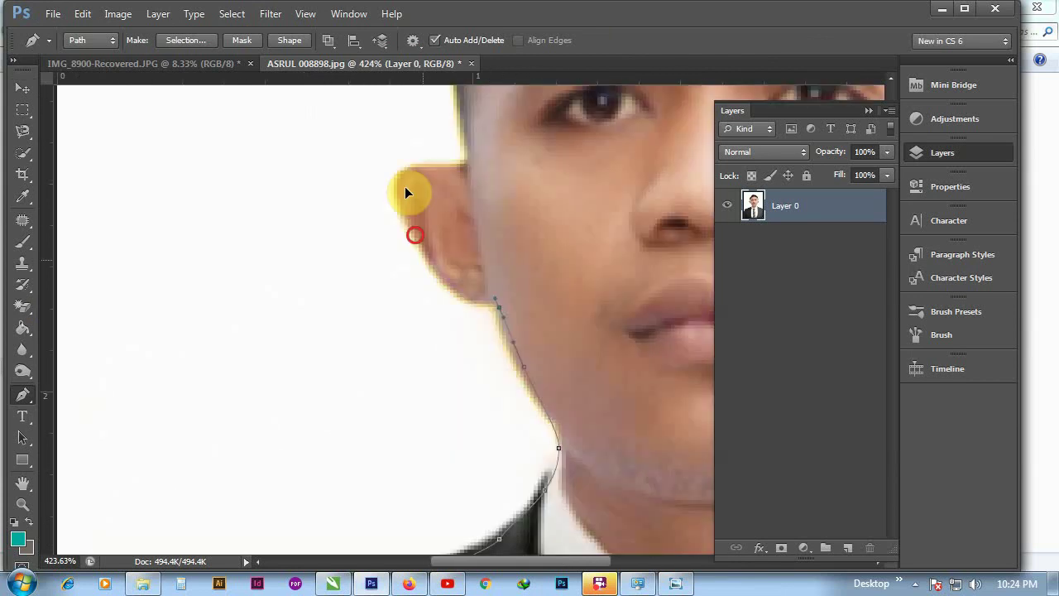
pyautogui.moveTo(415, 235)
pyautogui.mouseDown()
pyautogui.moveTo(400, 171)
pyautogui.moveTo(424, 140)
pyautogui.mouseUp()
# Step: Curve the path around the ear to where it meets the head
pyautogui.keyDown('ctrl'); pyautogui.click(415, 232); pyautogui.keyUp('ctrl')
pyautogui.click(462, 169)
pyautogui.moveTo(555, 184); pyautogui.dragTo(568, 181)
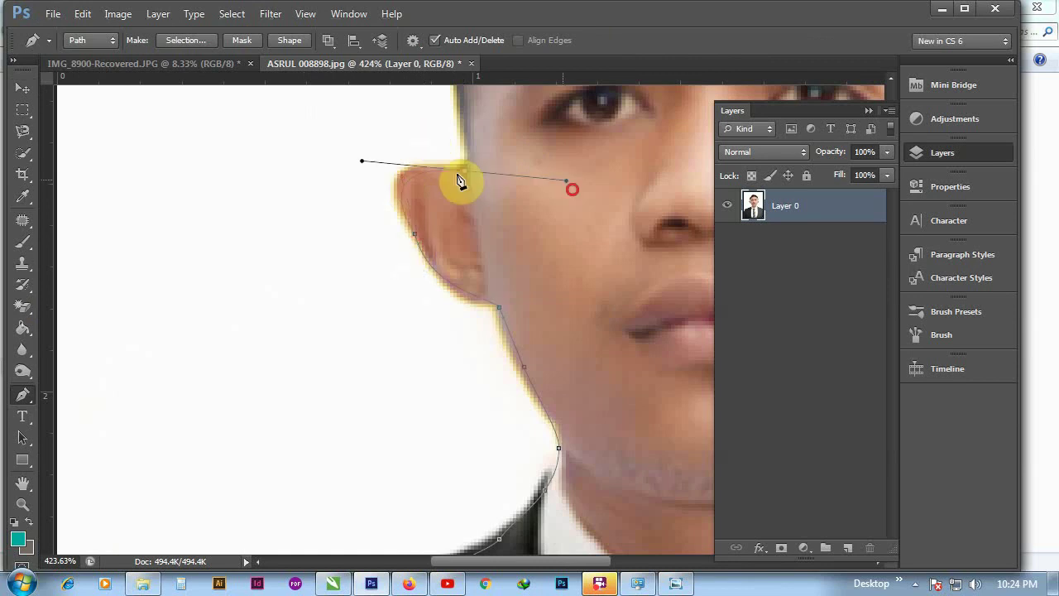
pyautogui.click(473, 158)
pyautogui.click(474, 157)
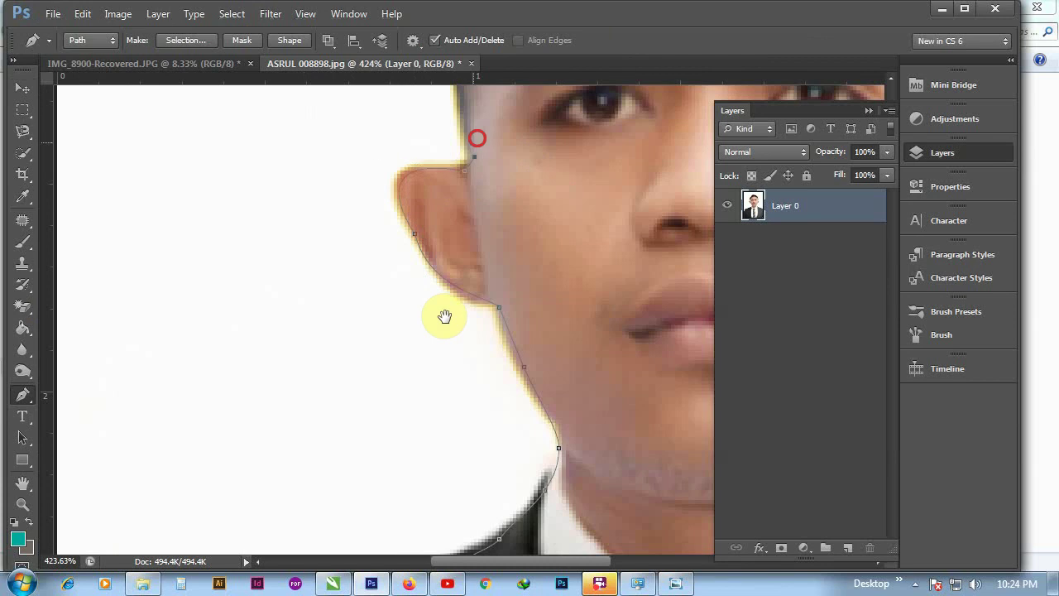
pyautogui.moveTo(445, 316); pyautogui.dragTo(435, 579)
# Step: Place anchors along the hairline, converting points to corners where needed
pyautogui.moveTo(518, 187); pyautogui.dragTo(519, 213)
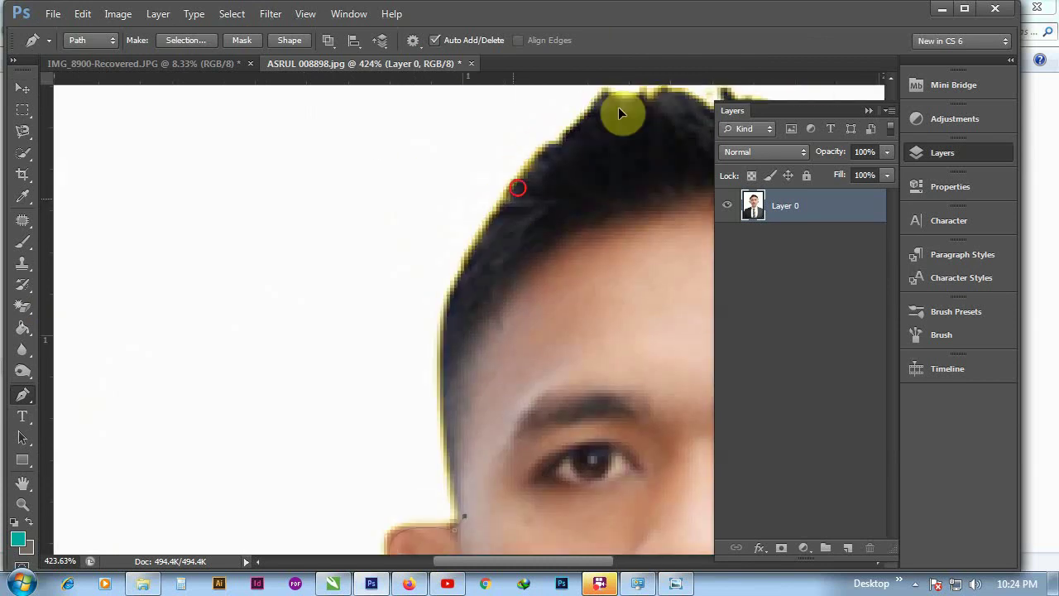
pyautogui.moveTo(621, 113); pyautogui.dragTo(647, 115)
pyautogui.click(519, 271)
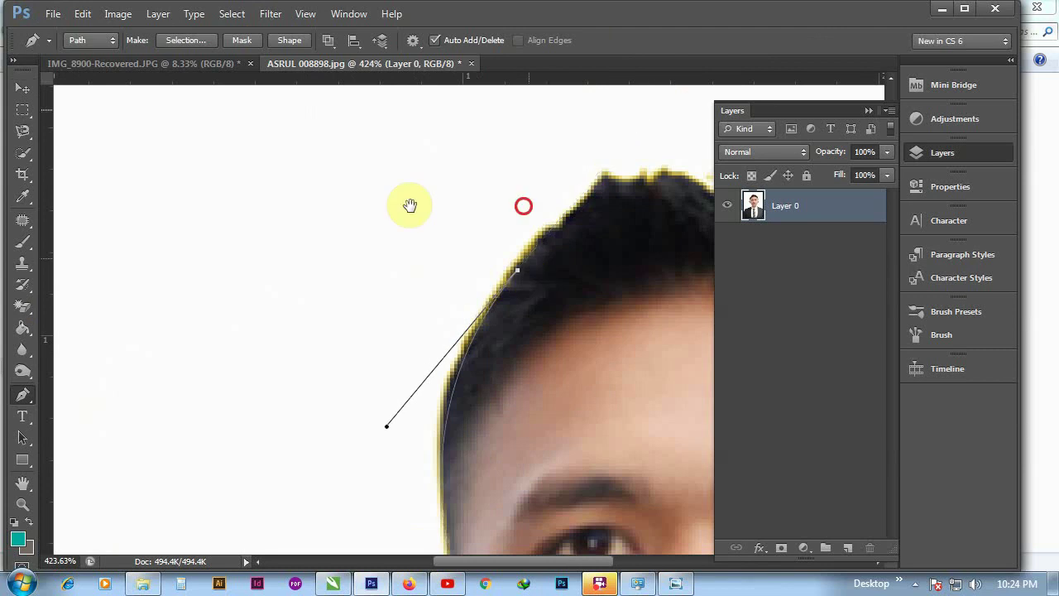
pyautogui.moveTo(523, 206); pyautogui.dragTo(409, 205)
pyautogui.click(522, 187)
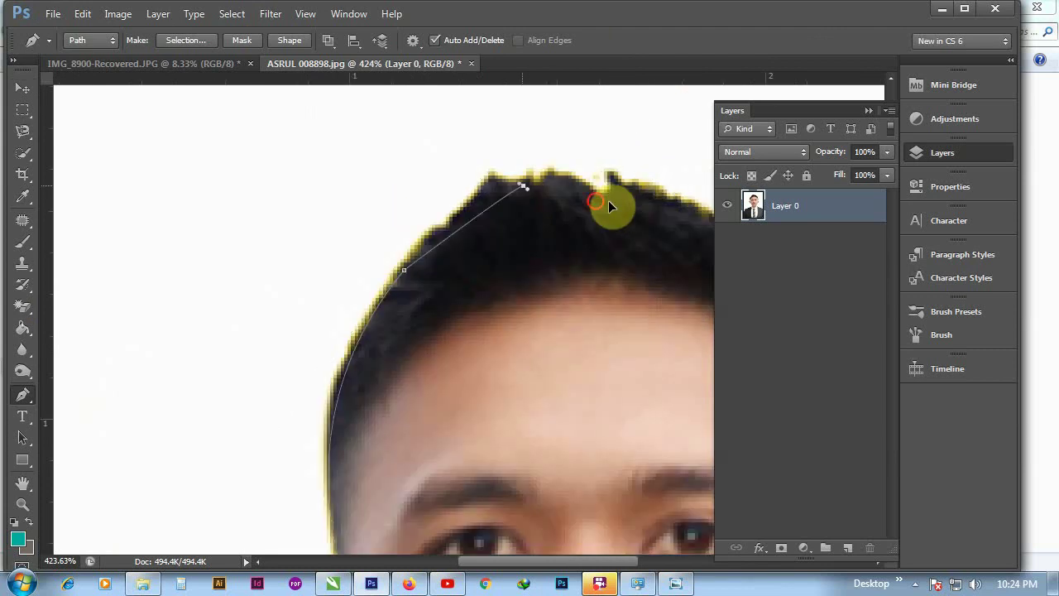
pyautogui.moveTo(596, 200)
pyautogui.mouseDown()
pyautogui.moveTo(637, 232)
pyautogui.moveTo(669, 227)
pyautogui.mouseUp()
pyautogui.click(598, 200)
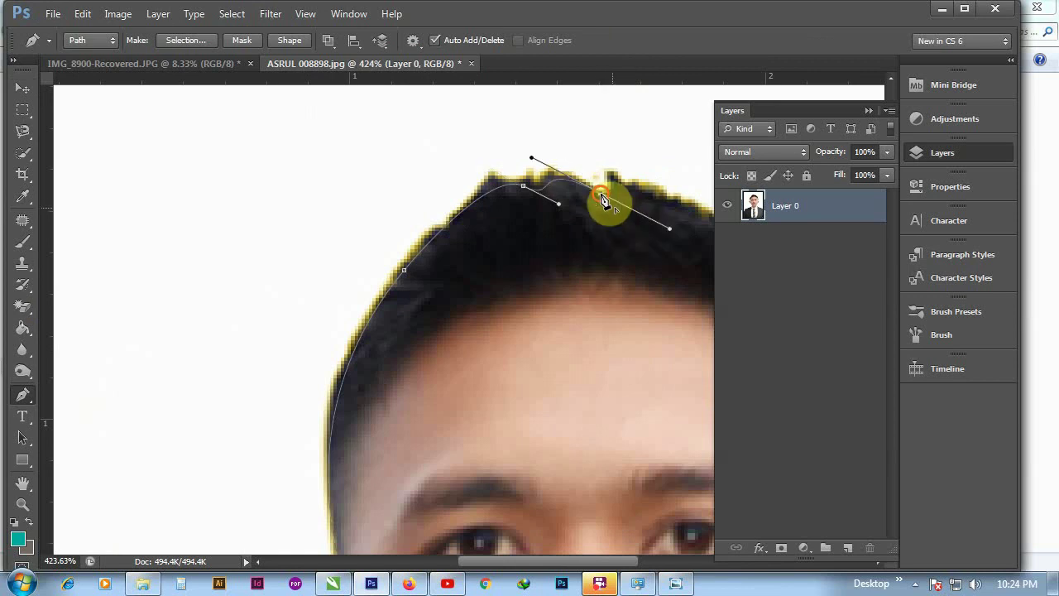
pyautogui.keyDown('alt'); pyautogui.click(600, 196); pyautogui.keyUp('alt')
# Step: Continue the outline around the hair tuft and down the right side toward the ear
pyautogui.moveTo(630, 198); pyautogui.dragTo(642, 197)
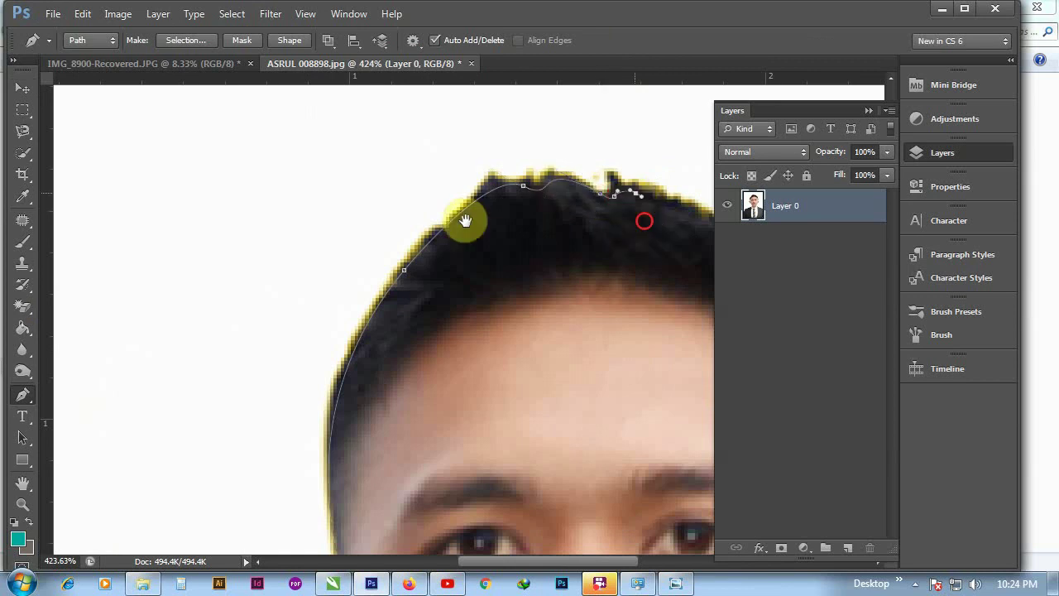
pyautogui.moveTo(465, 220); pyautogui.dragTo(276, 220)
pyautogui.moveTo(577, 273)
pyautogui.mouseDown()
pyautogui.moveTo(603, 329)
pyautogui.moveTo(623, 324)
pyautogui.mouseUp()
pyautogui.click(610, 315)
pyautogui.moveTo(566, 294); pyautogui.dragTo(515, 177)
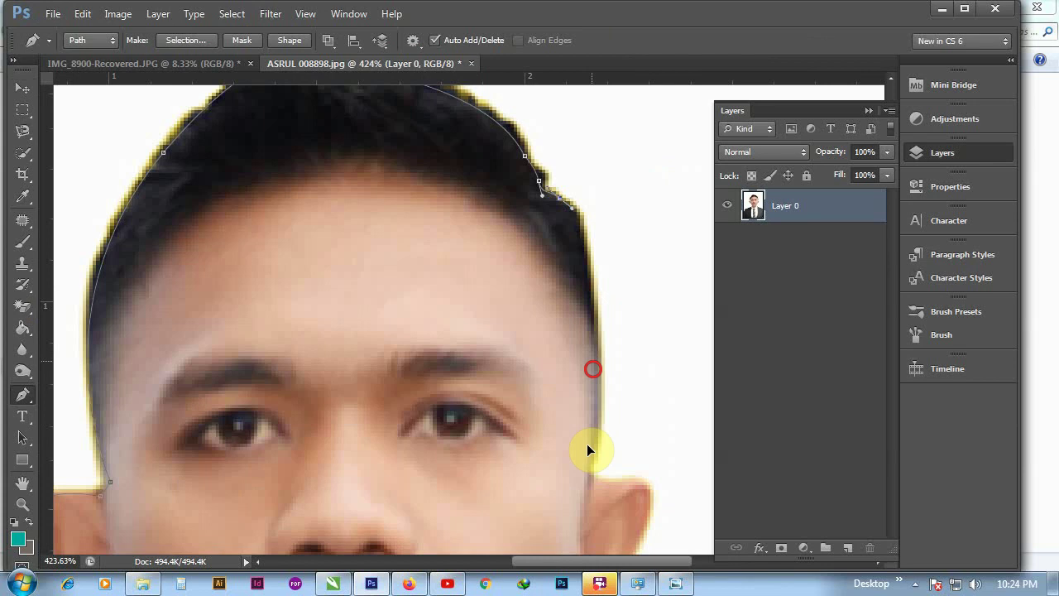
pyautogui.moveTo(586, 450)
pyautogui.mouseDown()
pyautogui.moveTo(595, 375)
pyautogui.moveTo(596, 455)
pyautogui.mouseUp()
pyautogui.scroll(-1, 583, 463)
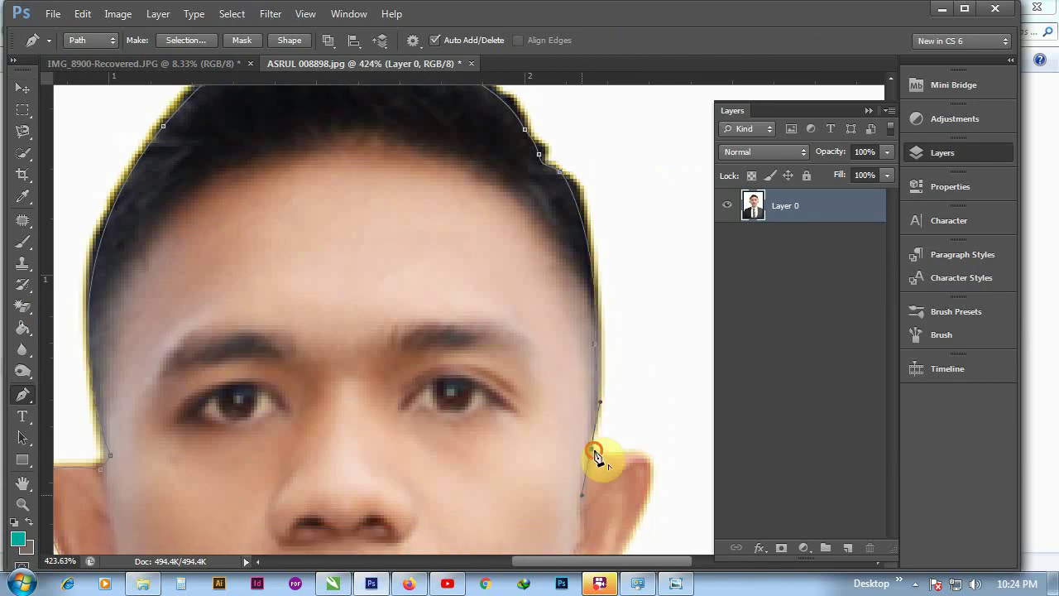
# Step: Trace the path around the right ear, with corner points above and below it
pyautogui.keyDown('alt'); pyautogui.click(593, 451); pyautogui.keyUp('alt')
pyautogui.moveTo(563, 351); pyautogui.dragTo(515, 227)
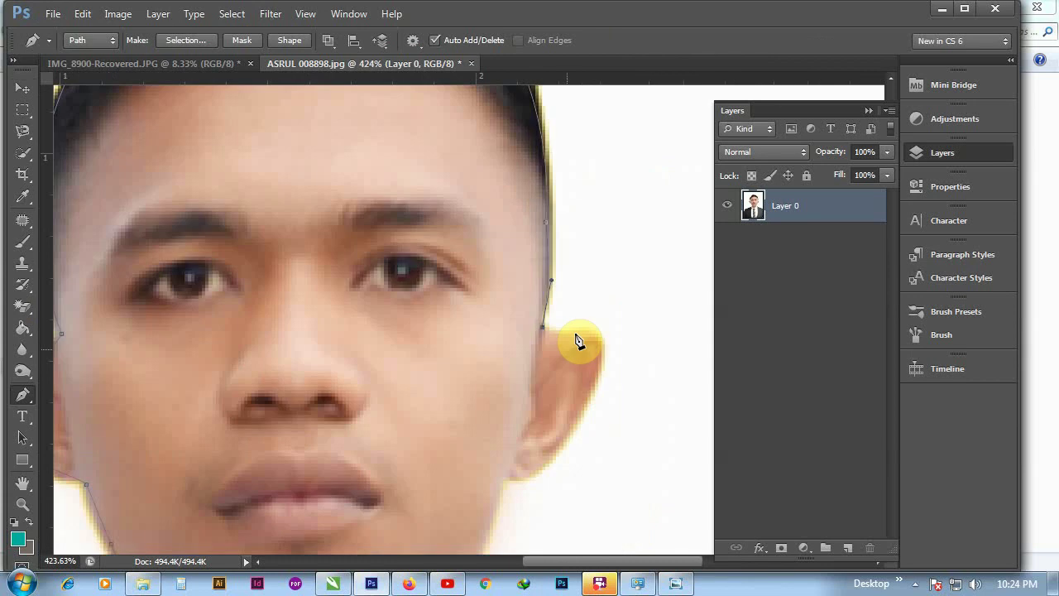
pyautogui.click(574, 334)
pyautogui.click(585, 402)
pyautogui.moveTo(585, 402); pyautogui.dragTo(547, 474)
pyautogui.keyDown('alt'); pyautogui.click(584, 405); pyautogui.keyUp('alt')
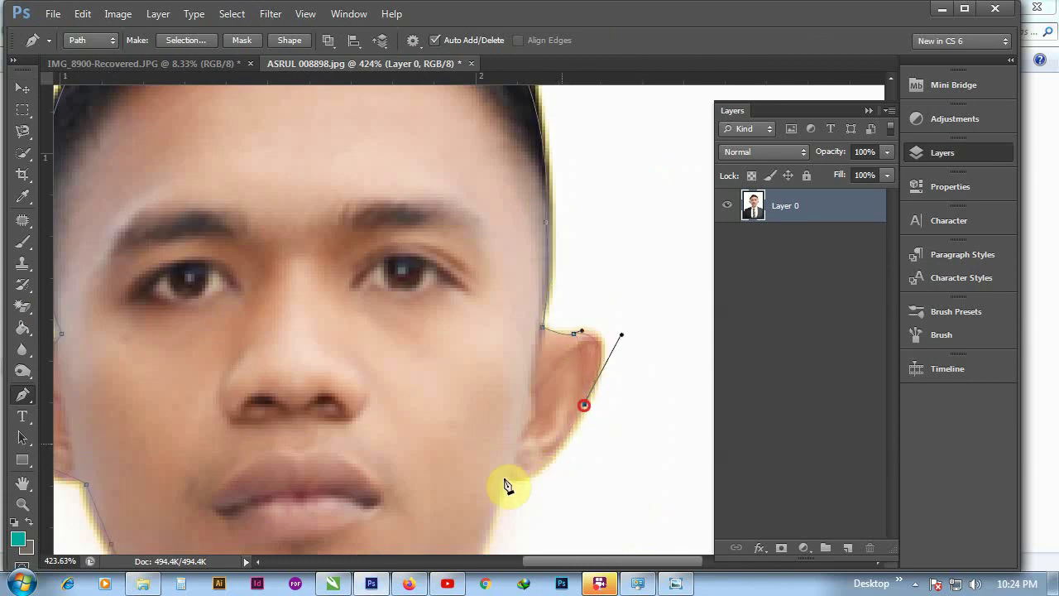
pyautogui.click(503, 477)
pyautogui.moveTo(503, 478); pyautogui.dragTo(533, 495)
pyautogui.keyDown('alt'); pyautogui.click(504, 479); pyautogui.keyUp('alt')
# Step: Run the outline down the jaw, neck and jacket shoulder to the right edge, then fit the photo
pyautogui.scroll(-3, 481, 461)
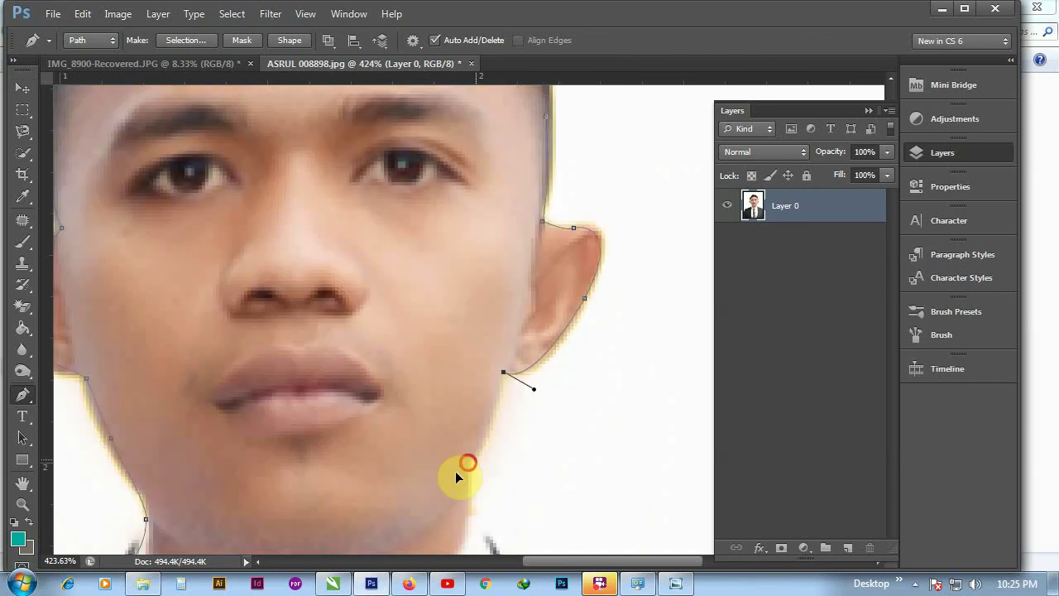
pyautogui.moveTo(474, 458)
pyautogui.mouseDown()
pyautogui.moveTo(467, 464)
pyautogui.moveTo(484, 449)
pyautogui.mouseUp()
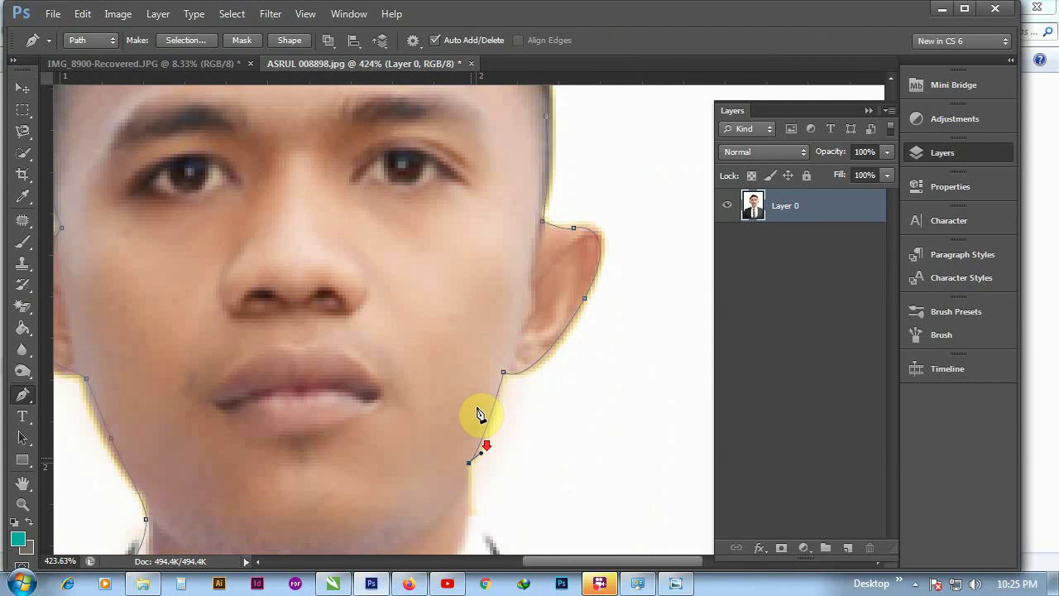
pyautogui.scroll(-4, 488, 430)
pyautogui.click(471, 388)
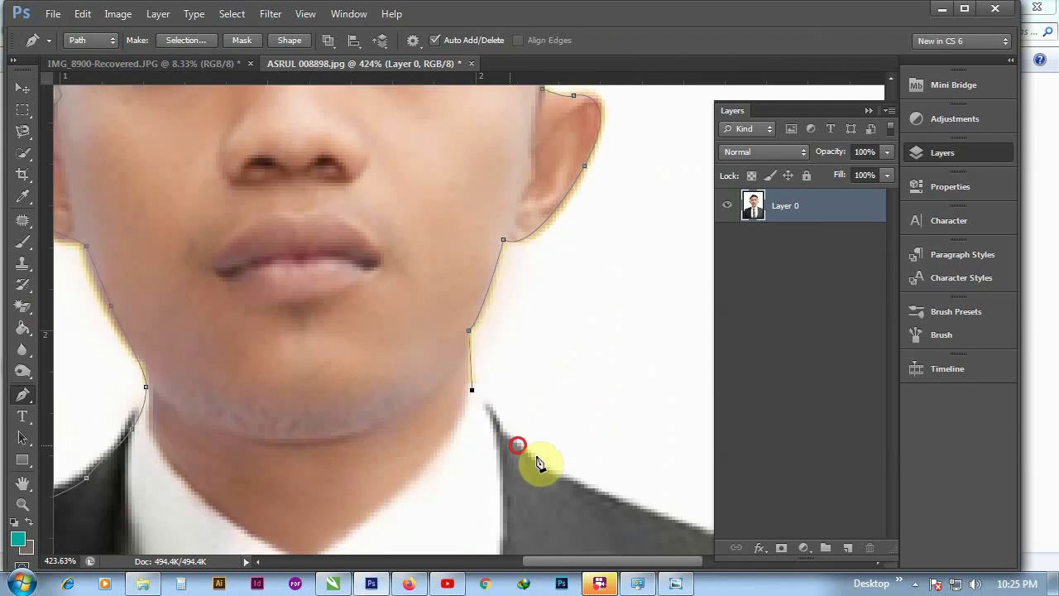
pyautogui.moveTo(535, 454); pyautogui.dragTo(553, 465)
pyautogui.moveTo(585, 498)
pyautogui.mouseDown()
pyautogui.moveTo(454, 384)
pyautogui.moveTo(322, 213)
pyautogui.mouseUp()
pyautogui.click(649, 330)
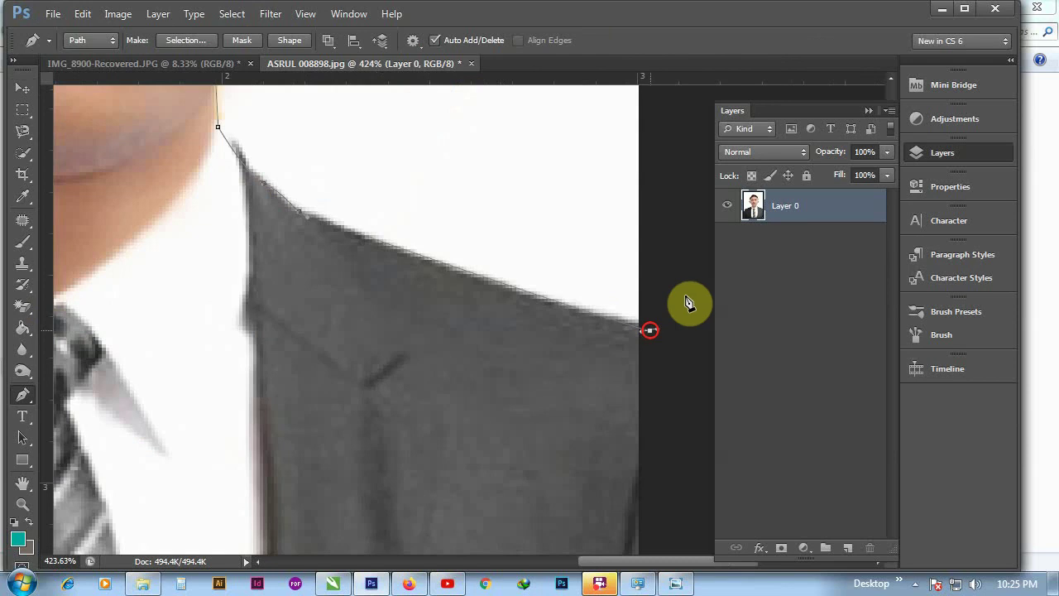
pyautogui.moveTo(689, 303); pyautogui.dragTo(684, 295)
pyautogui.hotkey('ctrl', '0')
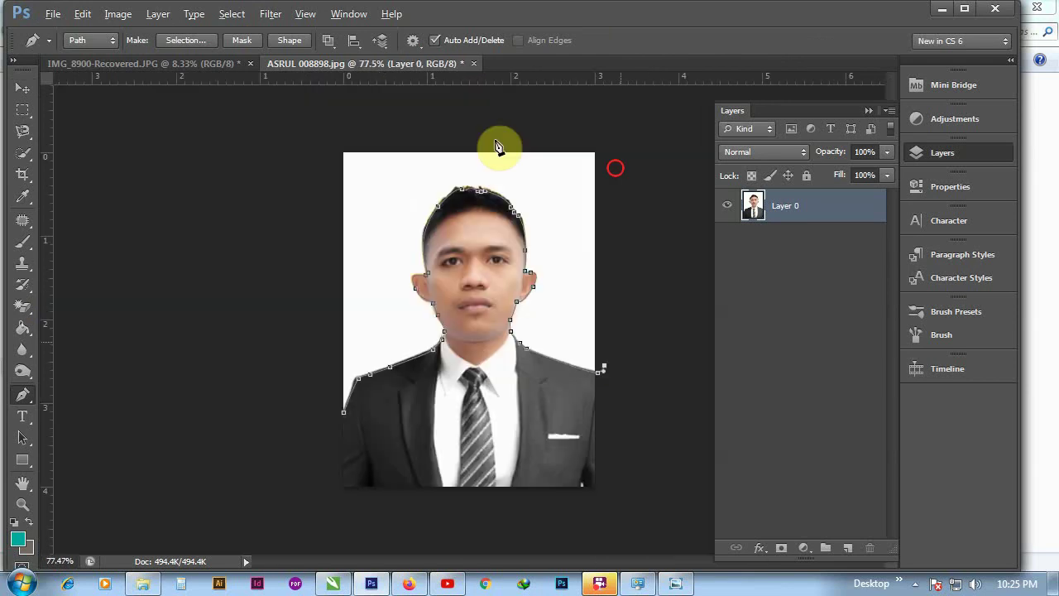
# Step: Close the path, convert it to a selection, delete the white backdrop, and deselect
pyautogui.click(366, 398)
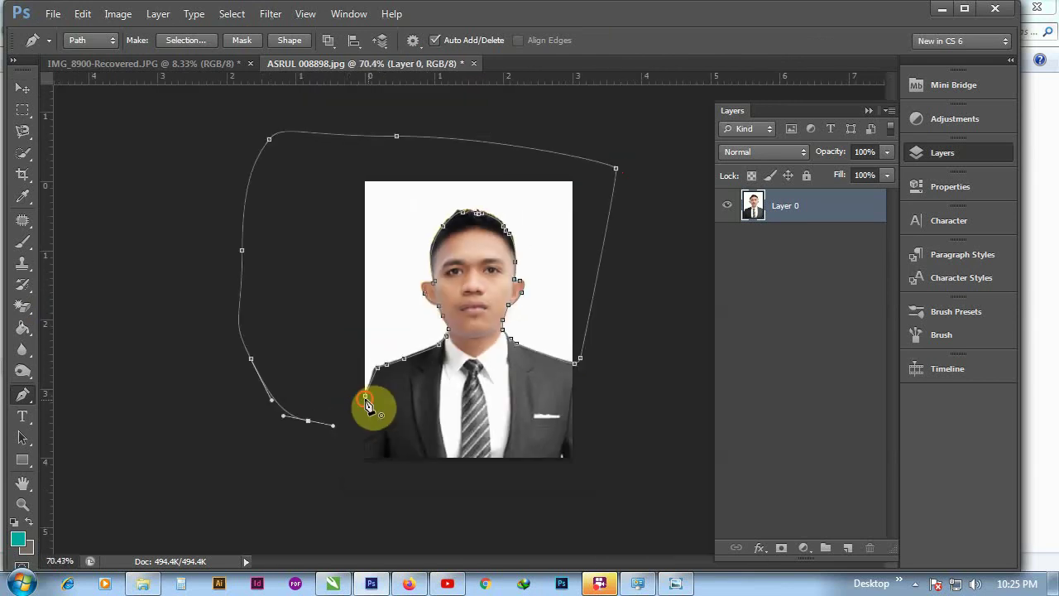
pyautogui.keyDown('ctrl'); pyautogui.click(395, 311); pyautogui.keyUp('ctrl')
pyautogui.rightClick(469, 344)
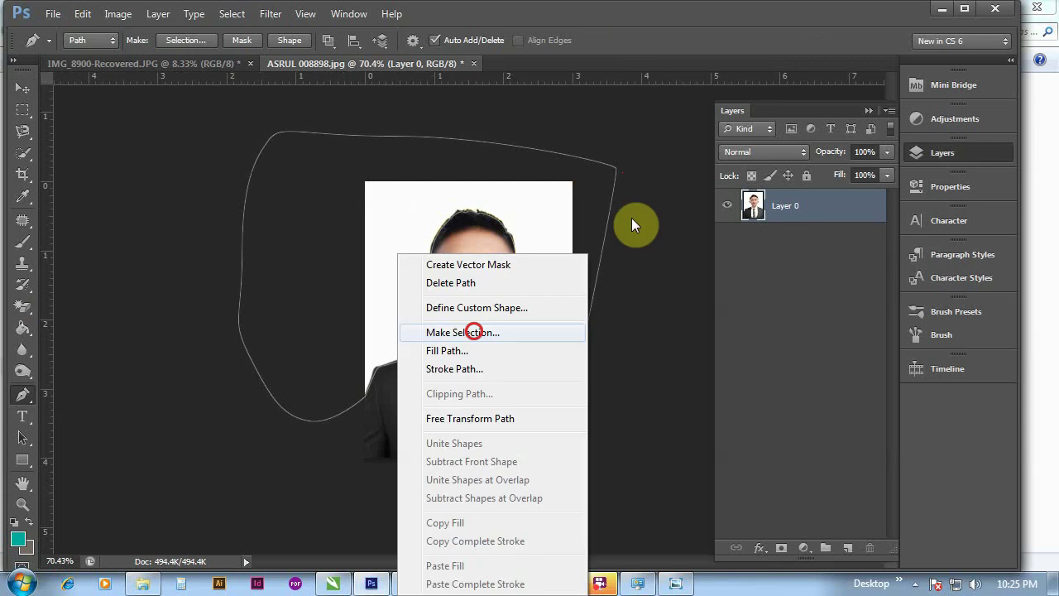
pyautogui.click(473, 331)
pyautogui.click(658, 176)
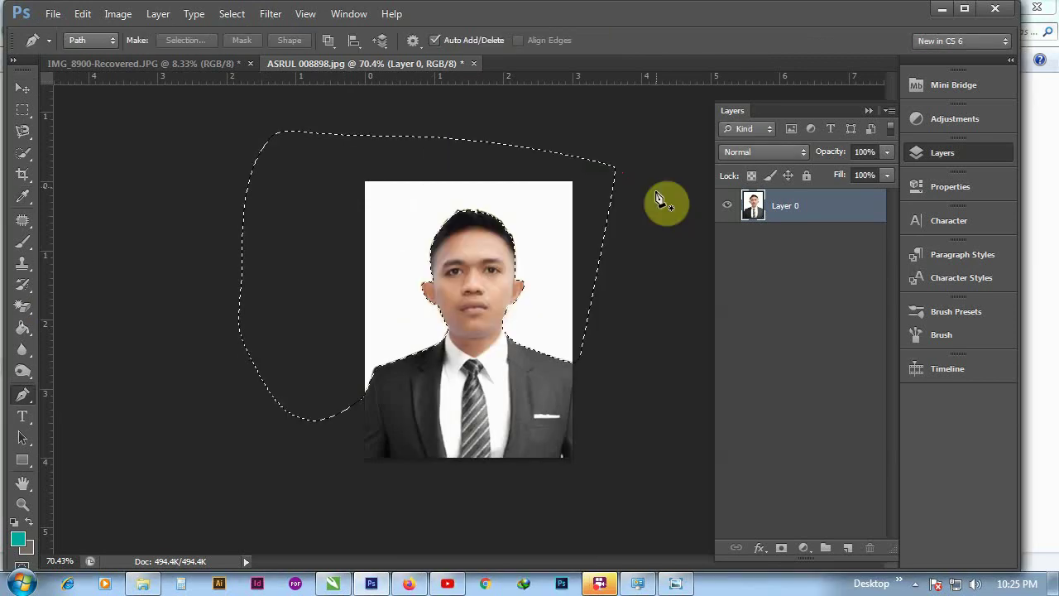
pyautogui.press('Delete')
pyautogui.hotkey('ctrl', 'd')
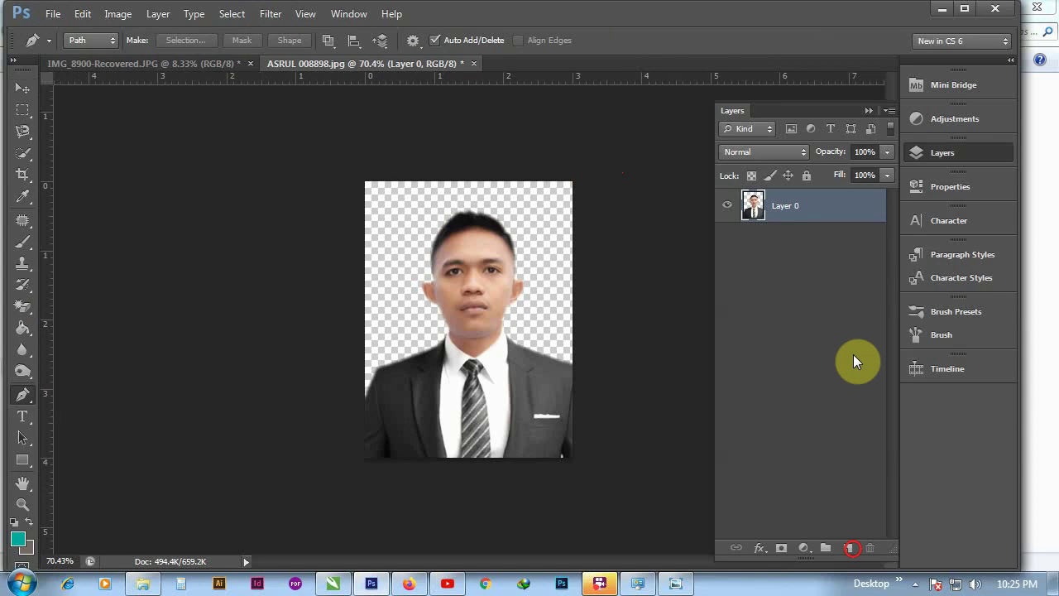
# Step: Add a layer below Layer 0 and fill it with yellow f4cf00 using the Paint Bucket
pyautogui.click(850, 548)
pyautogui.hotkey('ctrl', '[')
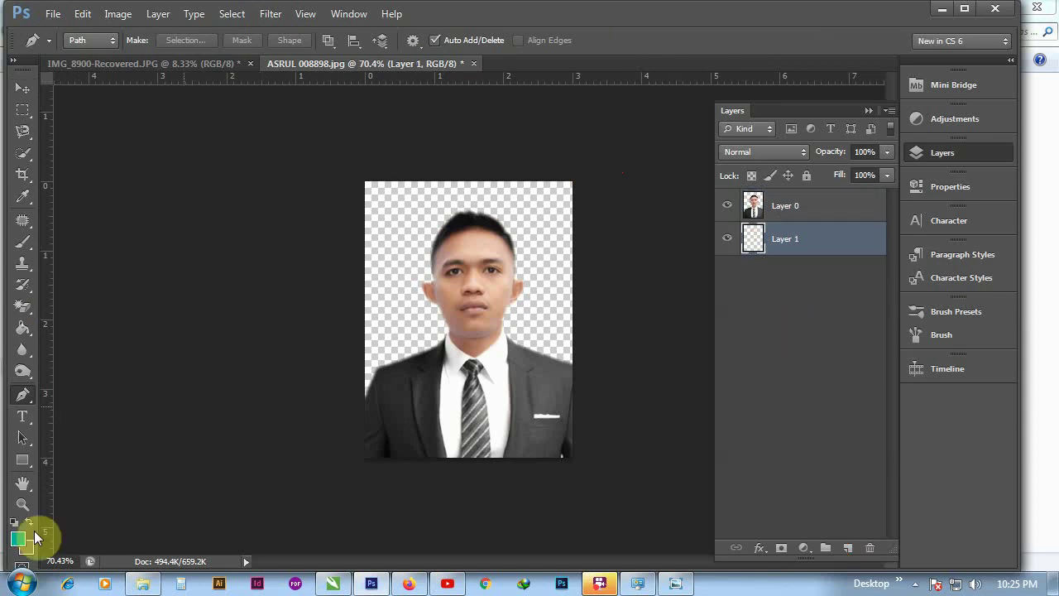
pyautogui.click(35, 536)
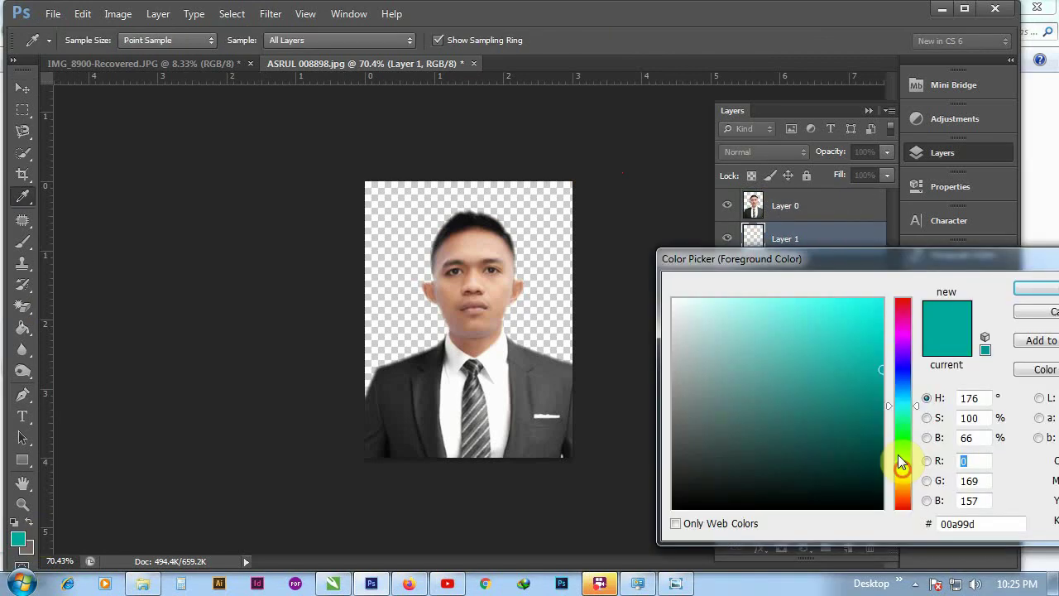
pyautogui.click(902, 480)
pyautogui.click(882, 307)
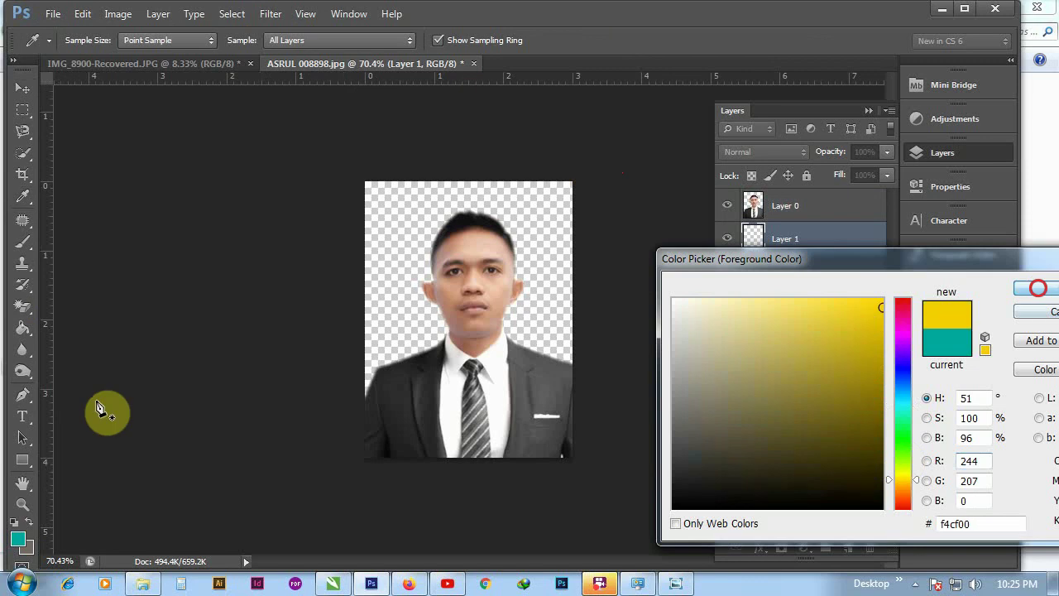
pyautogui.click(1038, 288)
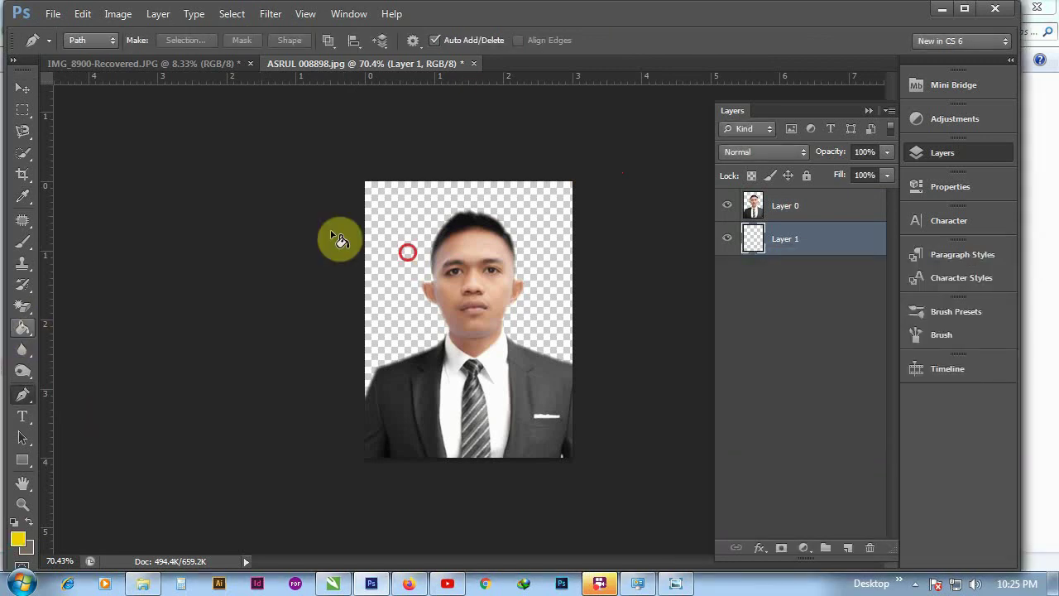
pyautogui.click(244, 238)
# Step: Select the photo layer with the Move tool and review the yellow-background result
pyautogui.press('v')
pyautogui.click(769, 201)
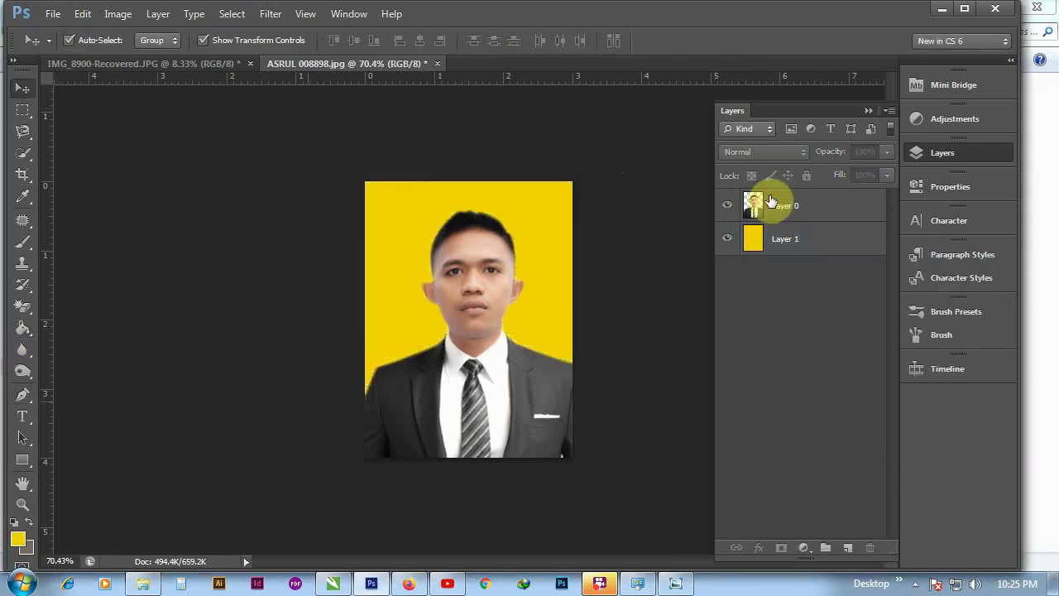
pyautogui.click(446, 198)
pyautogui.scroll(3, 265, 284)
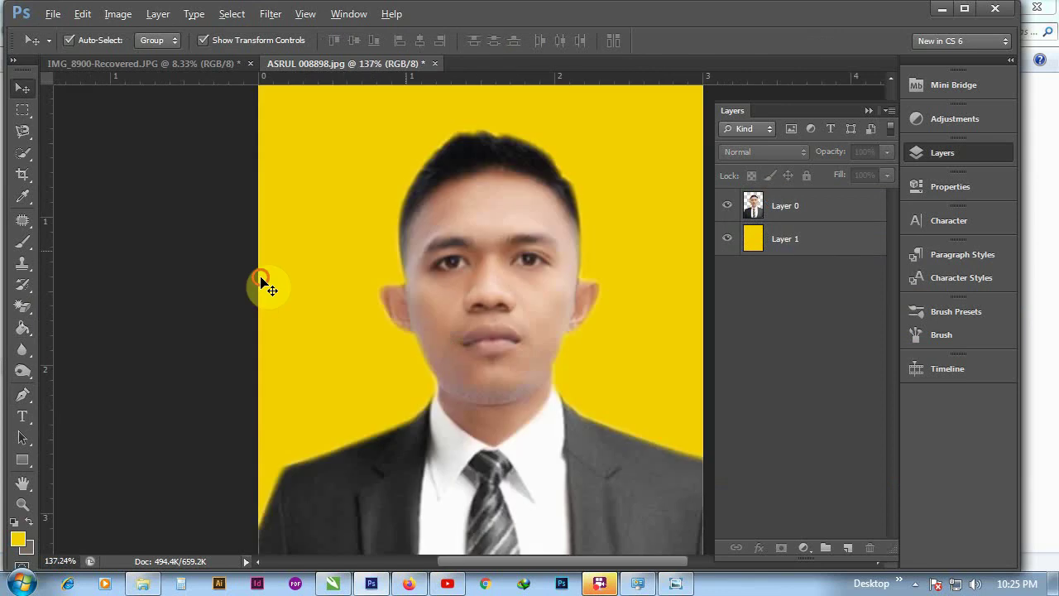
pyautogui.scroll(-2, 571, 439)
pyautogui.scroll(1, 567, 434)
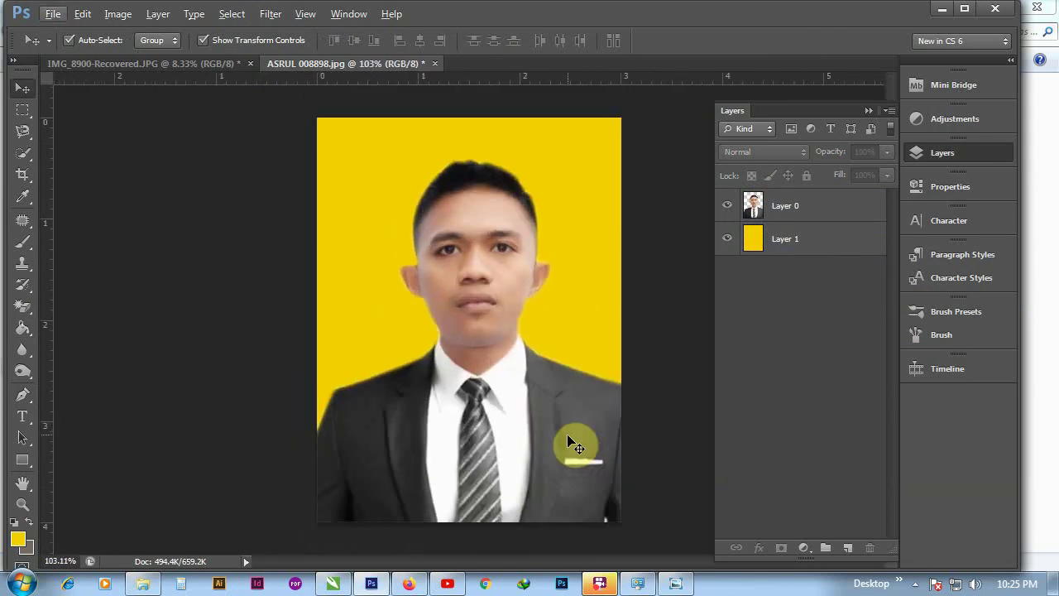